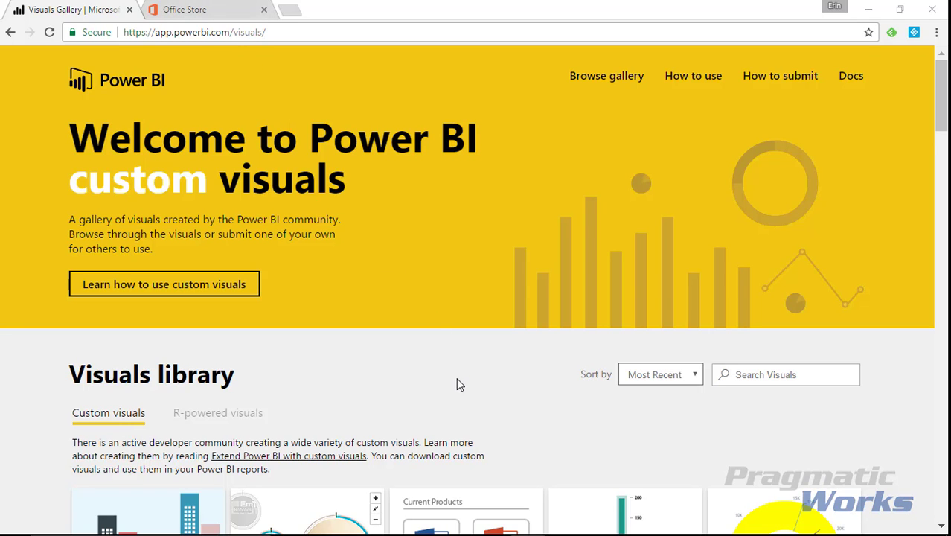
Browse the Visuals Gallery down to the Time Brush tile and back, then go to Office Store
scroll(441, 366, down, 5)
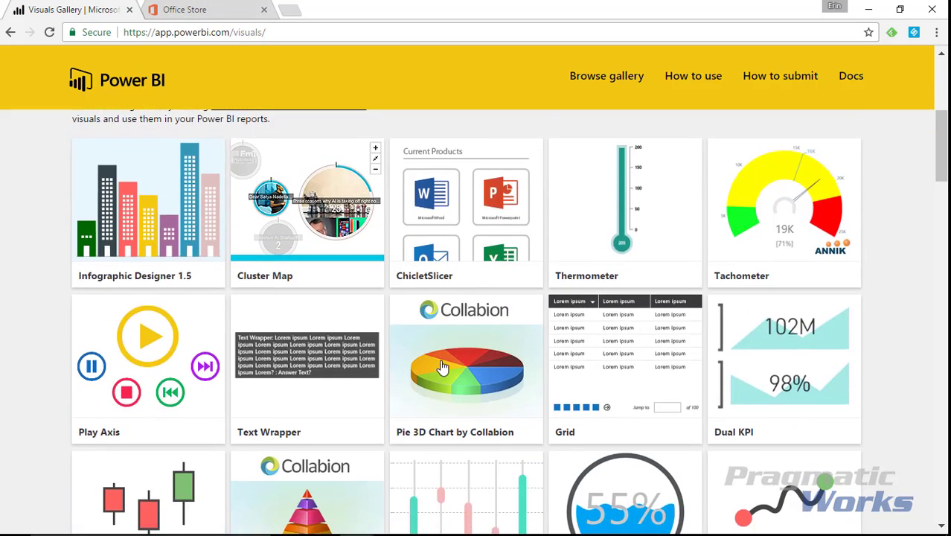
scroll(442, 366, down, 5)
scroll(442, 366, down, 1)
scroll(440, 369, down, 2)
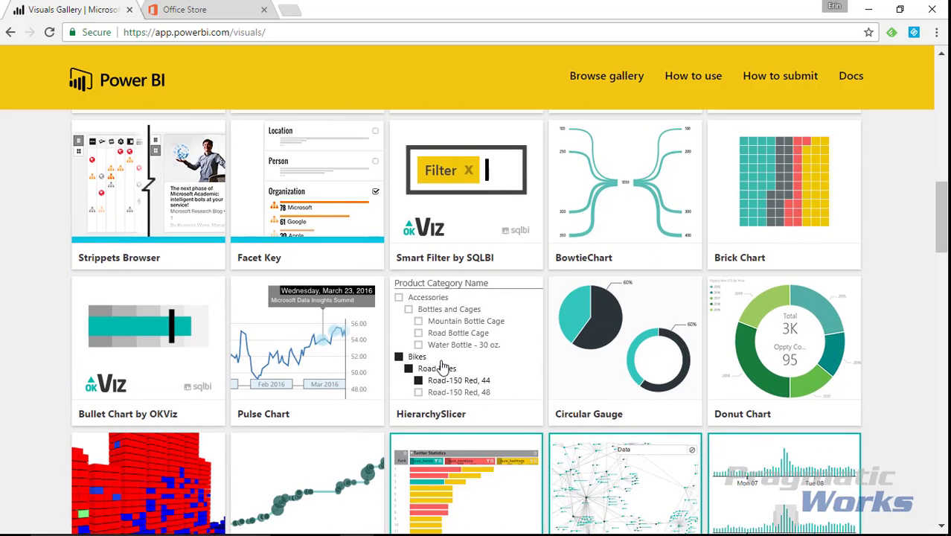
scroll(623, 421, down, 2)
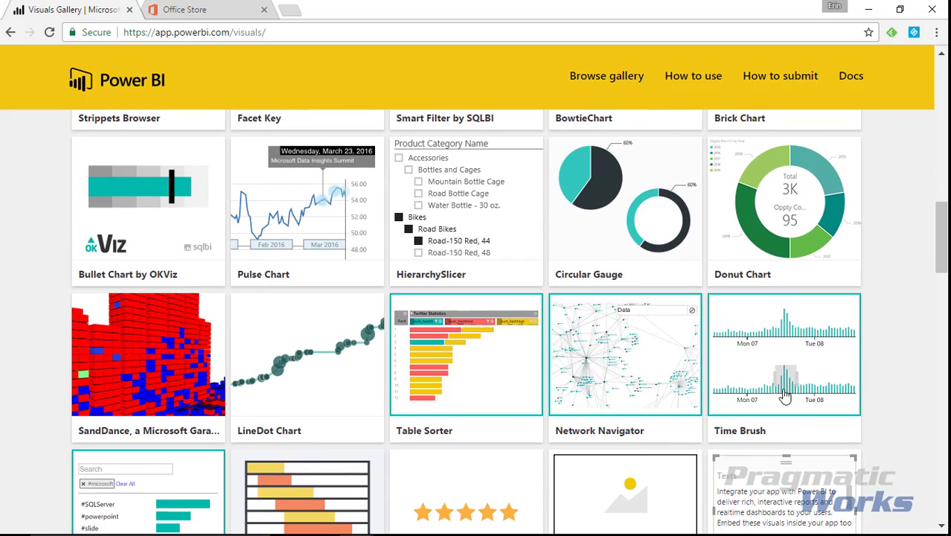
scroll(441, 246, up, 4)
scroll(442, 245, up, 5)
scroll(442, 246, up, 4)
click(215, 10)
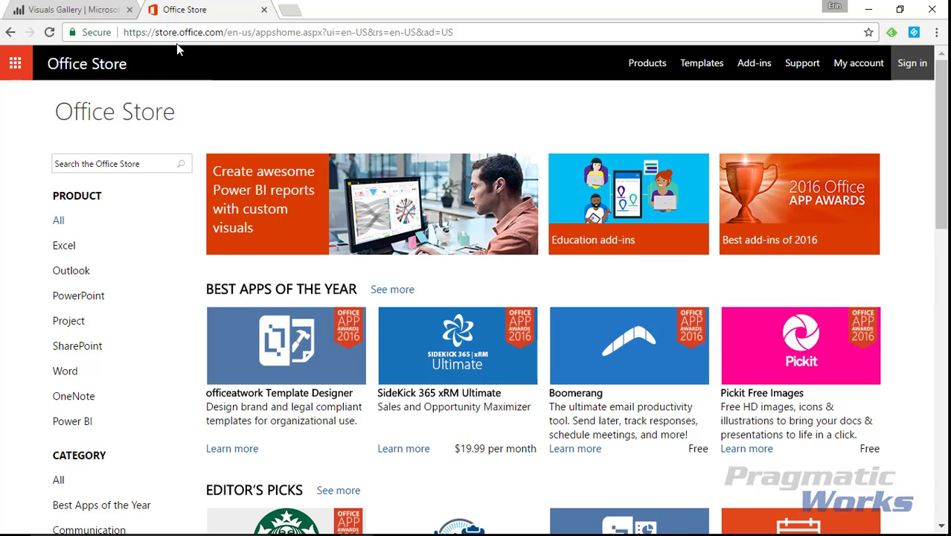
Filter Office Store to Power BI visuals, open Time Brush Slicer and add it
click(85, 426)
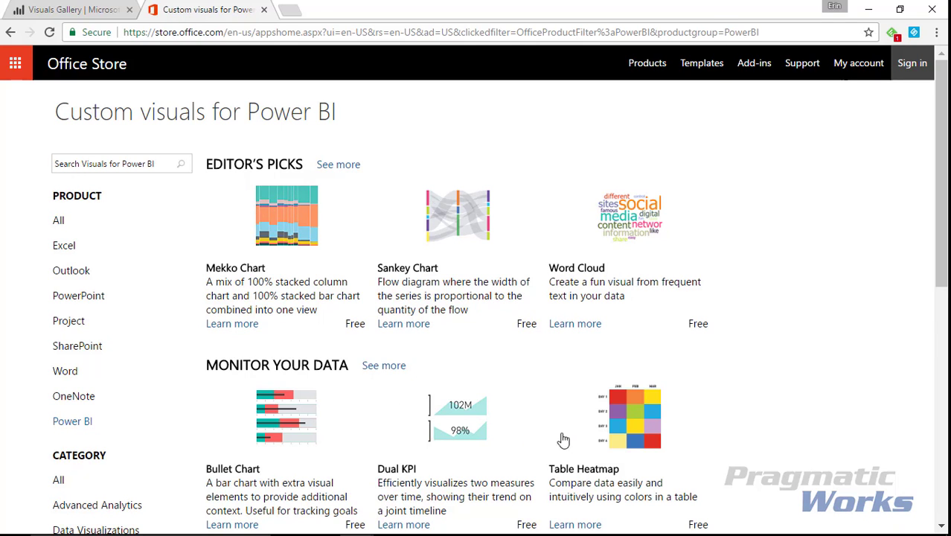
scroll(751, 390, down, 4)
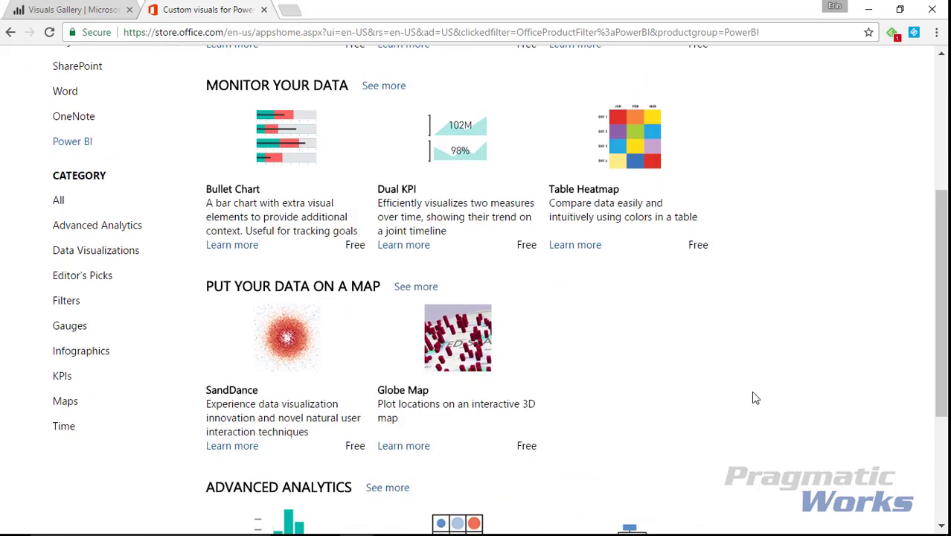
scroll(751, 391, down, 3)
click(832, 506)
scroll(372, 402, down, 1)
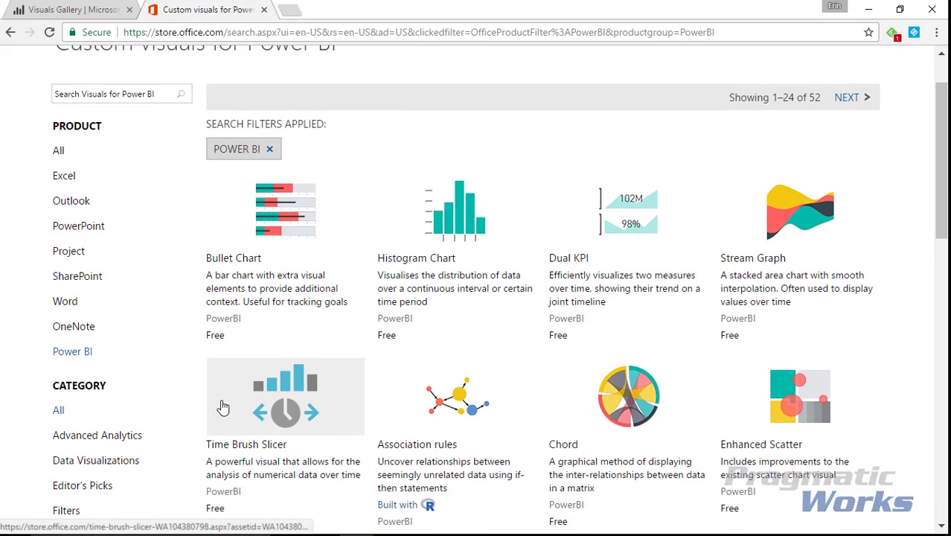
click(255, 451)
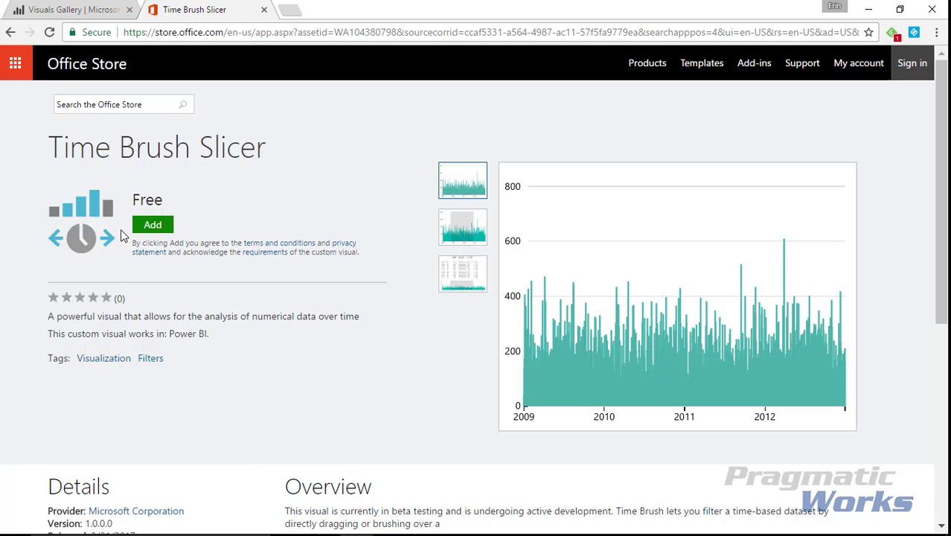
click(152, 227)
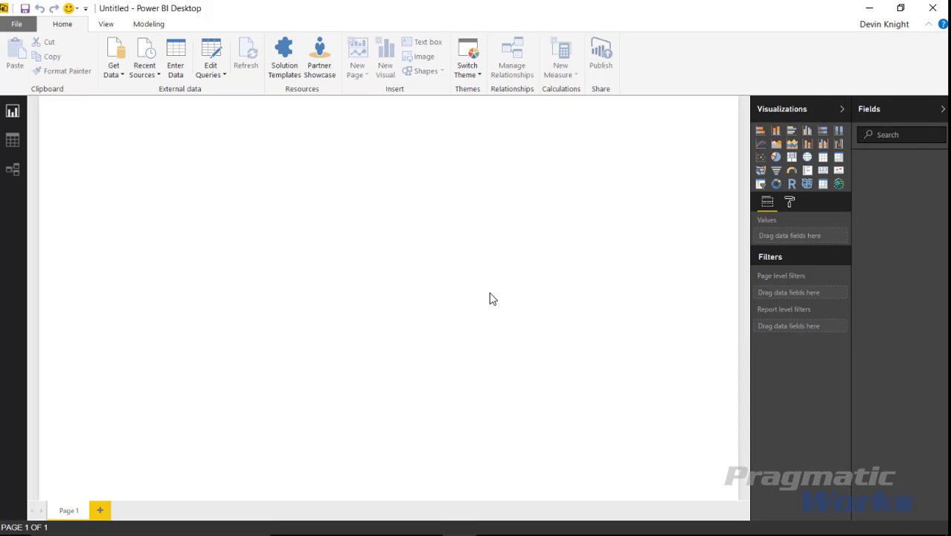
Load the Thousands Per Barrel table from Oil Production.xlsx through Get Data > Excel
click(116, 74)
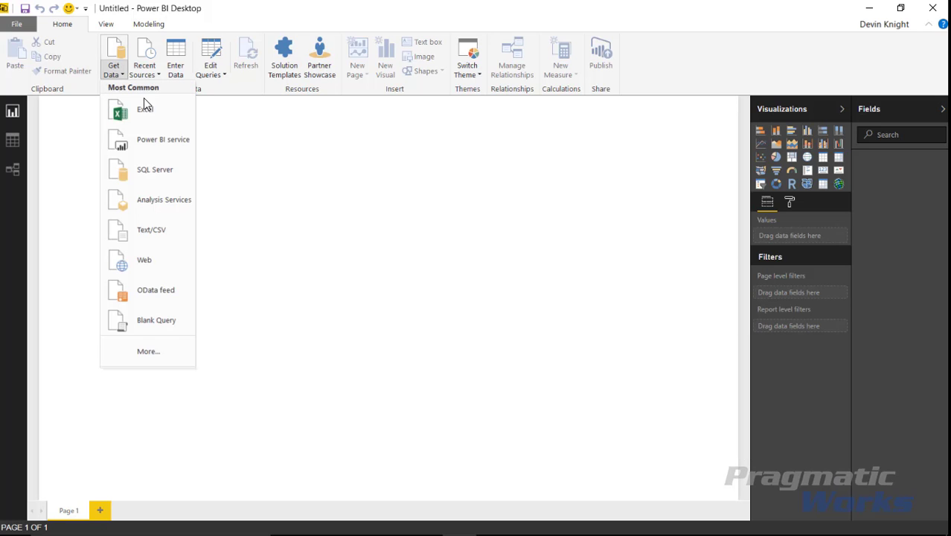
click(145, 110)
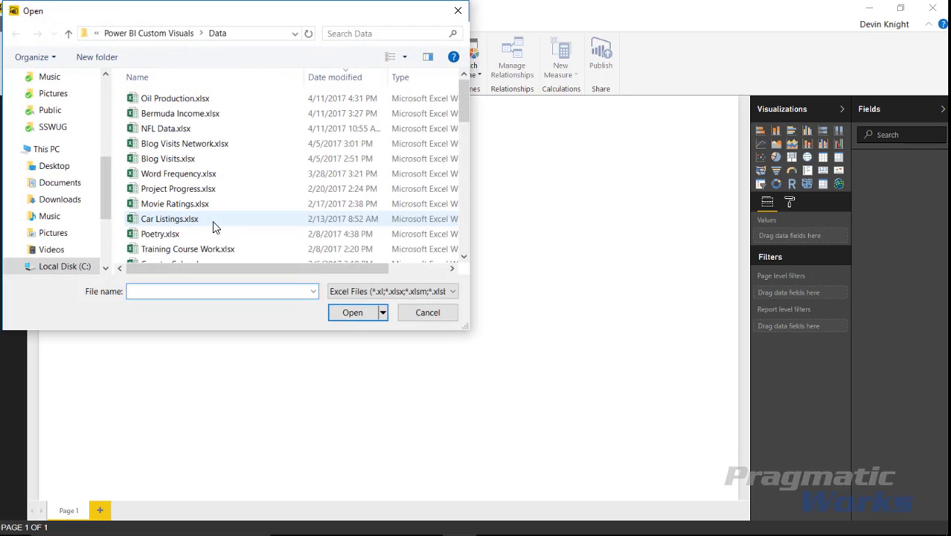
click(175, 99)
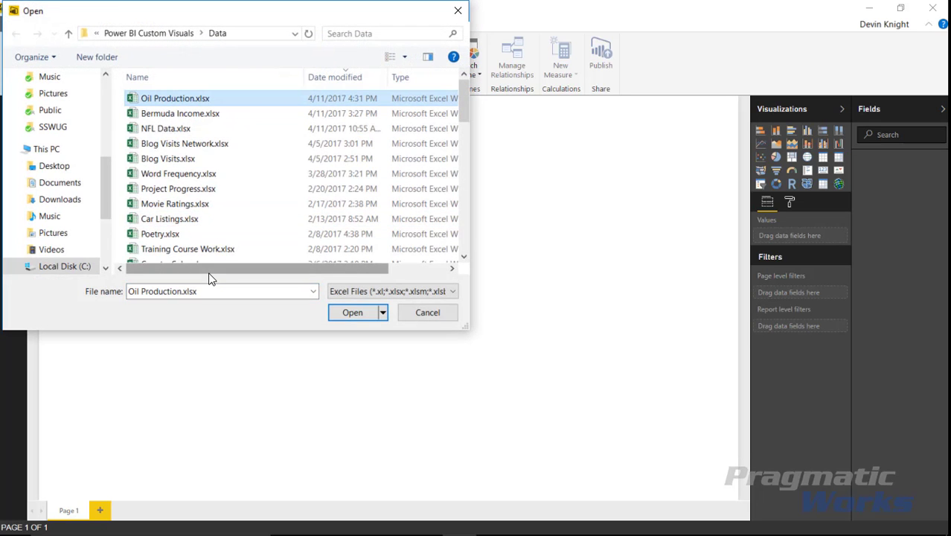
click(353, 314)
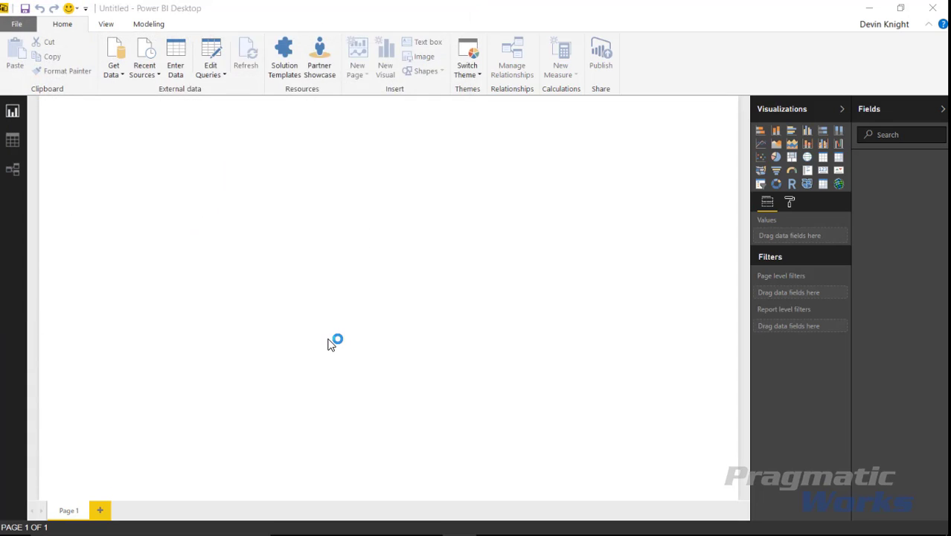
click(218, 145)
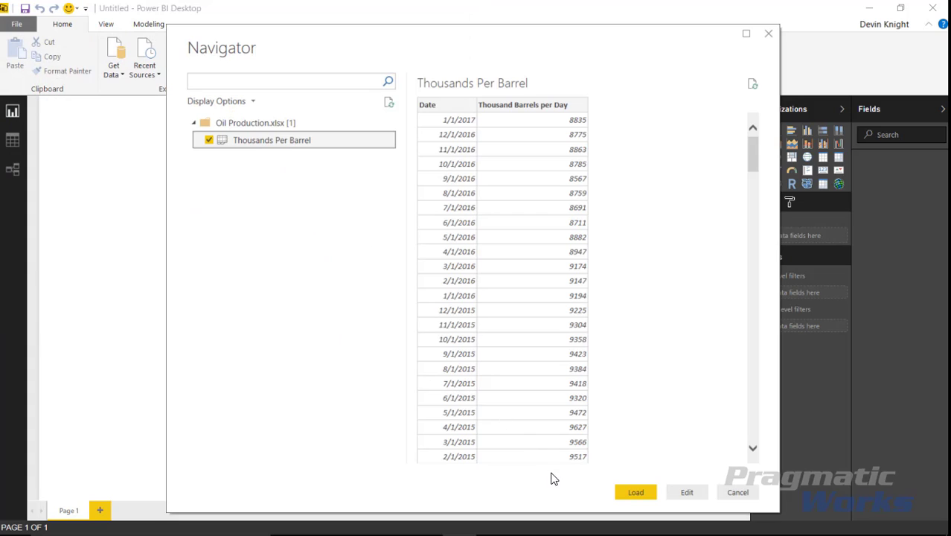
click(636, 493)
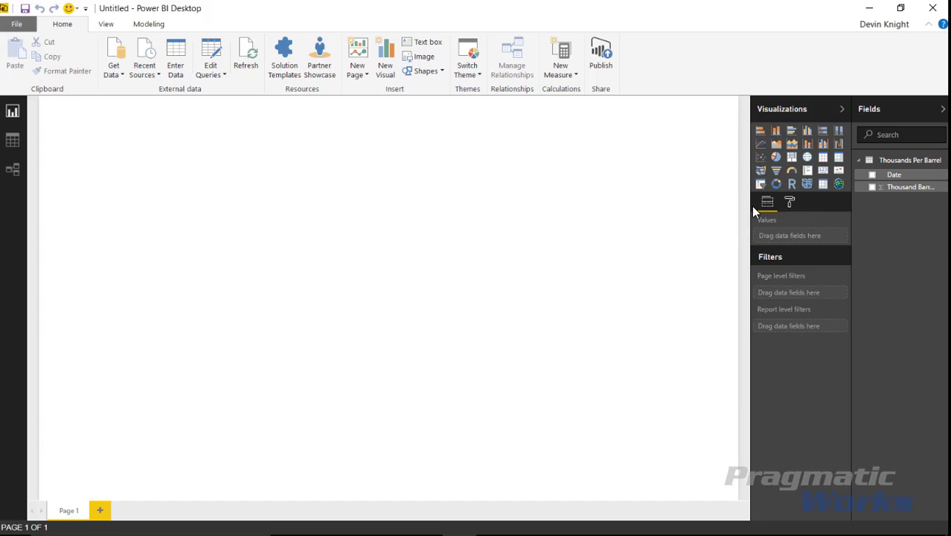
Import the TimeBrush.0.10.3.pbiviz file from the Custom Visuals folder as a custom visual
drag(751, 207, 735, 215)
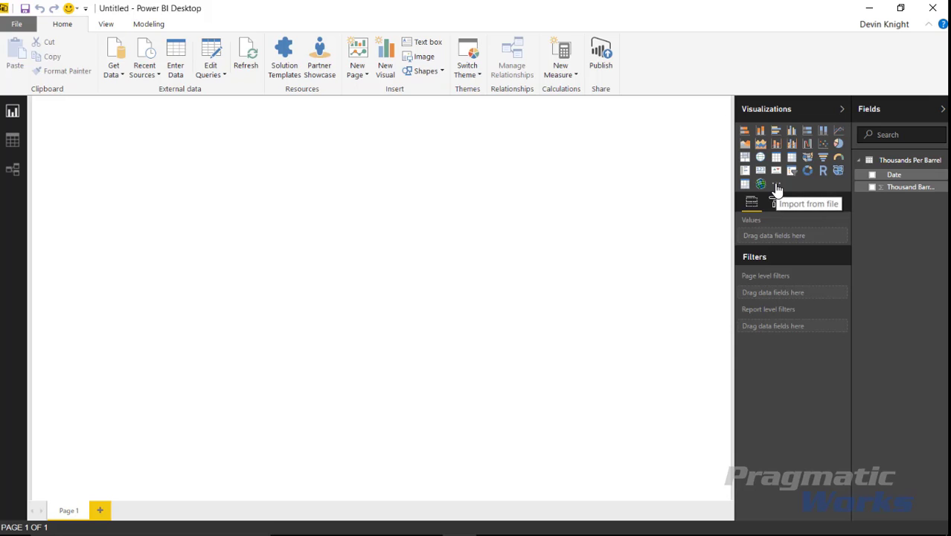
click(776, 184)
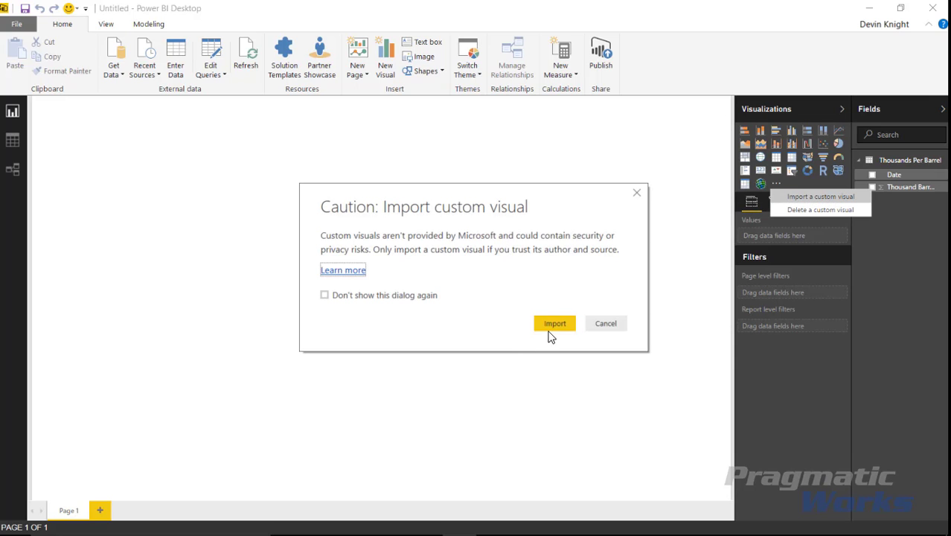
click(551, 329)
drag(168, 12, 387, 108)
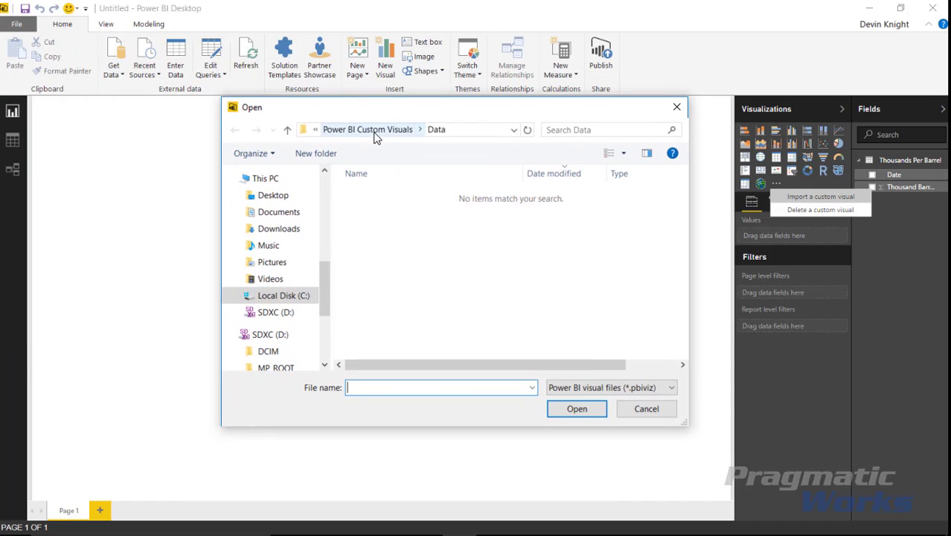
click(367, 131)
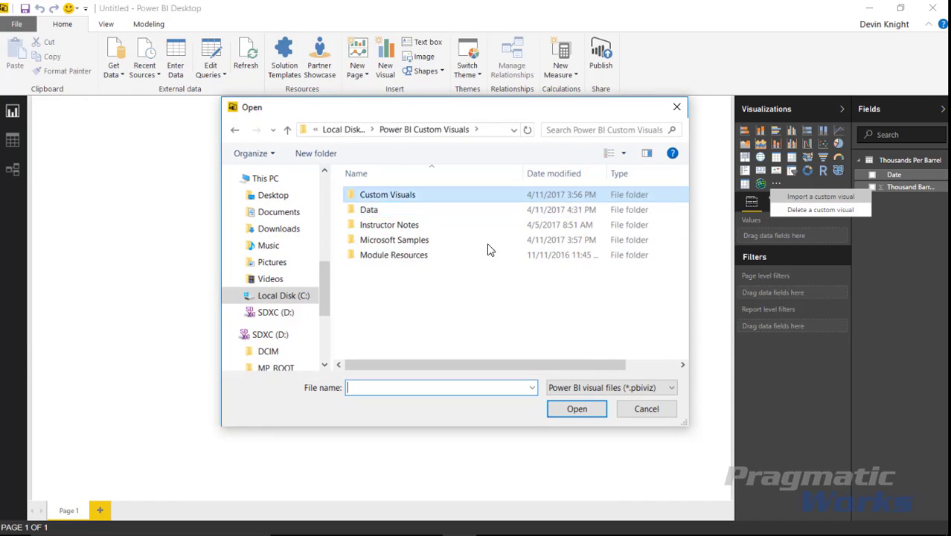
double_click(387, 195)
click(402, 194)
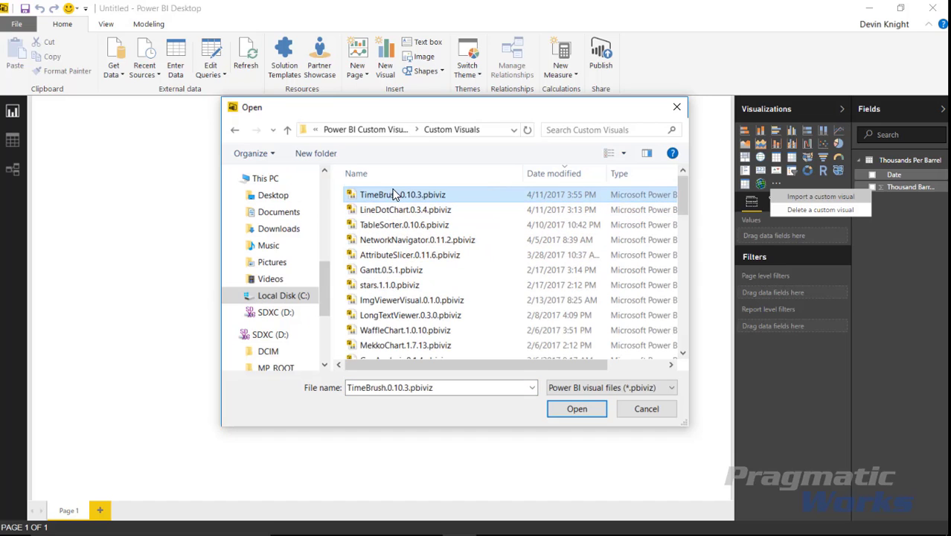
click(561, 408)
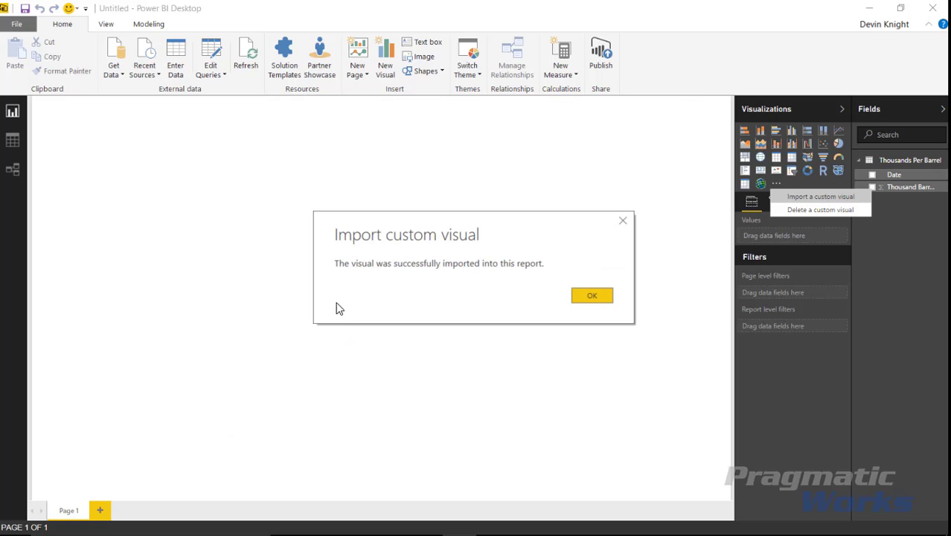
click(586, 296)
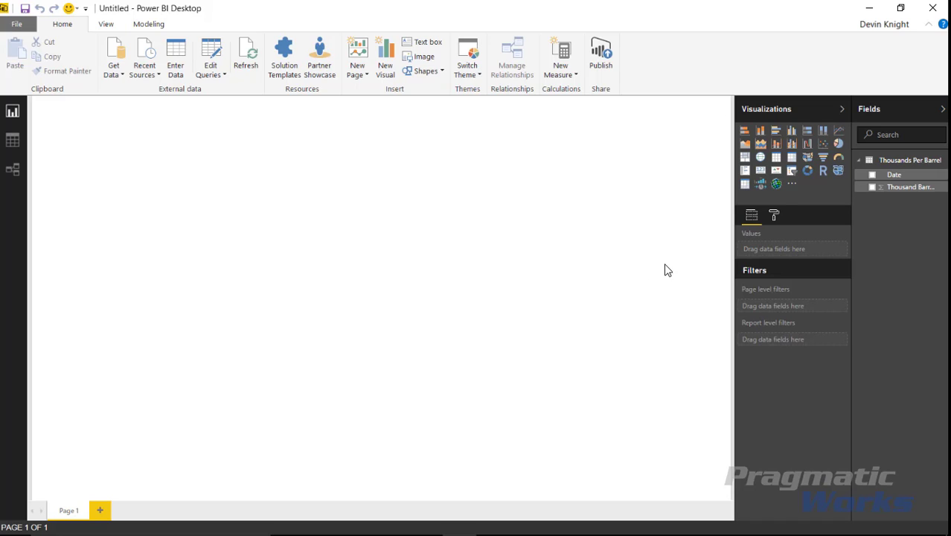
Create a line chart of Thousand Barrels per Day by Date, enlarged and placed lower-middle
click(839, 132)
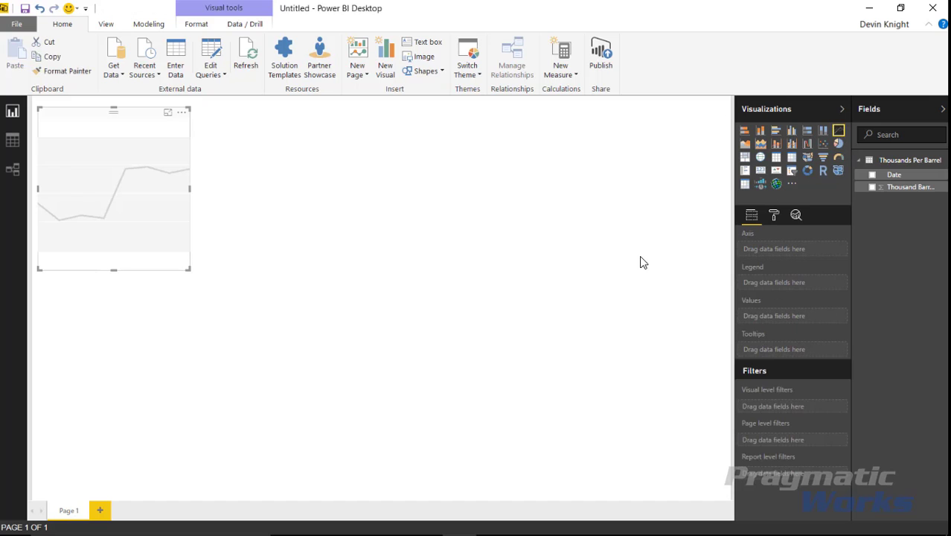
click(872, 186)
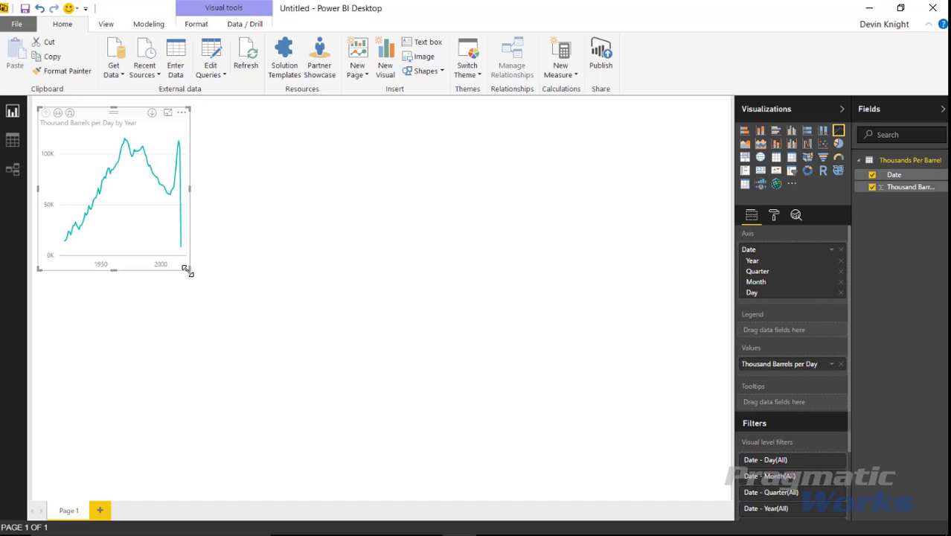
mouse_move(186, 270)
mouse_down()
mouse_move(325, 331)
mouse_move(506, 324)
mouse_up()
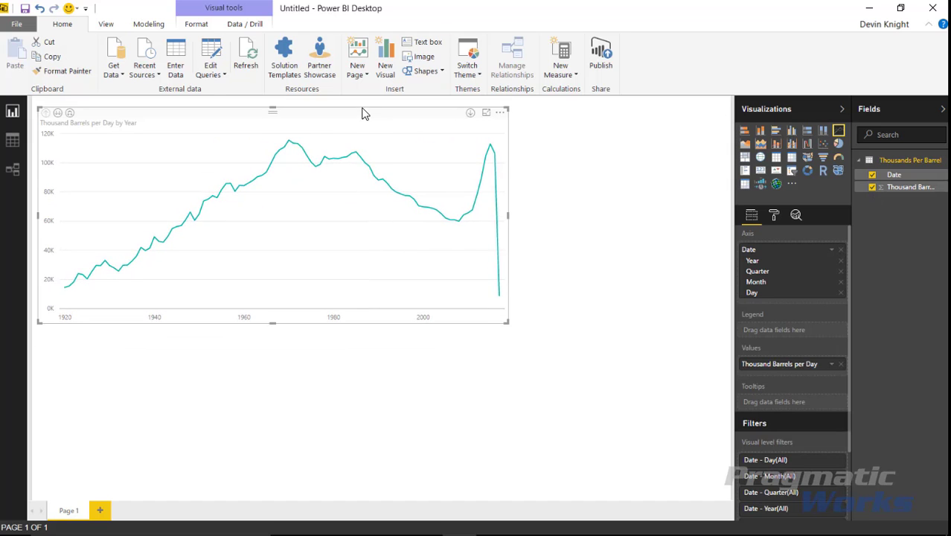
drag(364, 113, 448, 289)
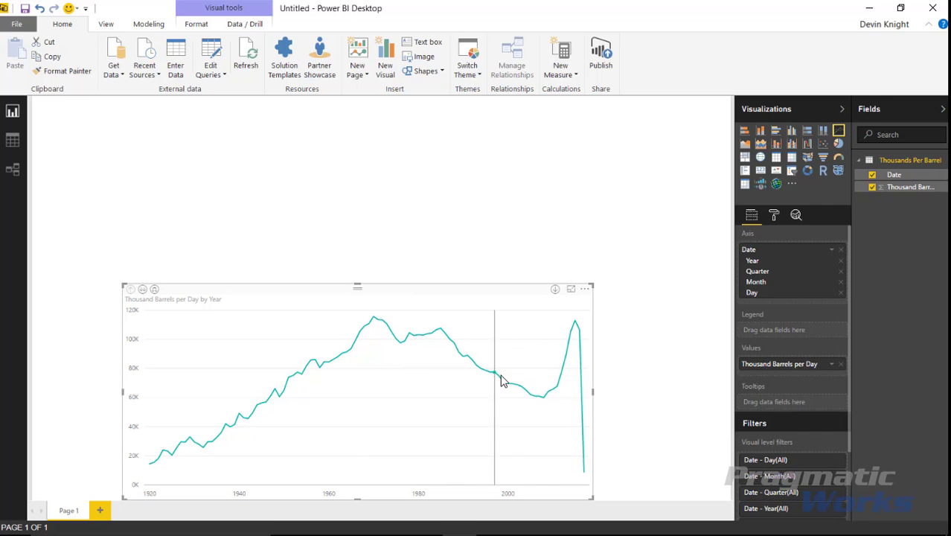
Add a Time Brush visual across the top plotting Thousand Barrels per Day by Date
click(760, 185)
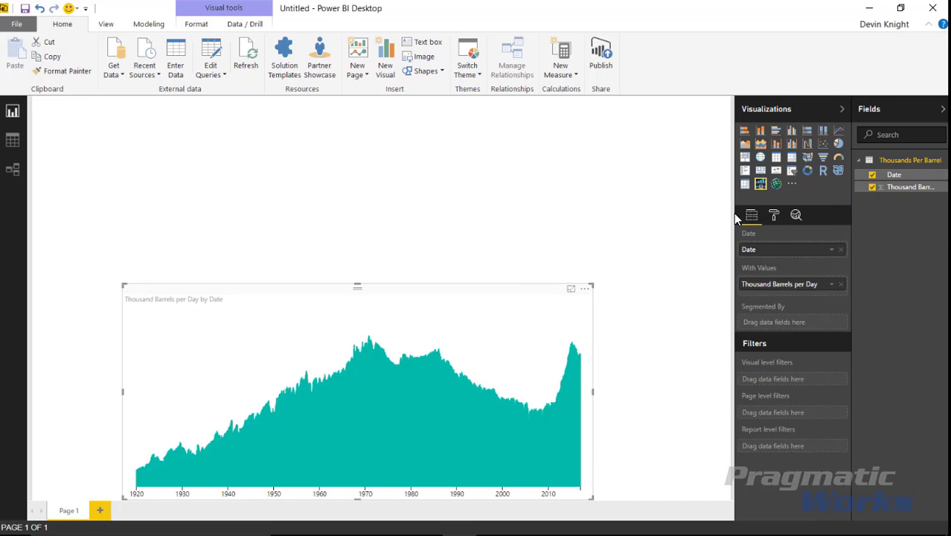
click(537, 167)
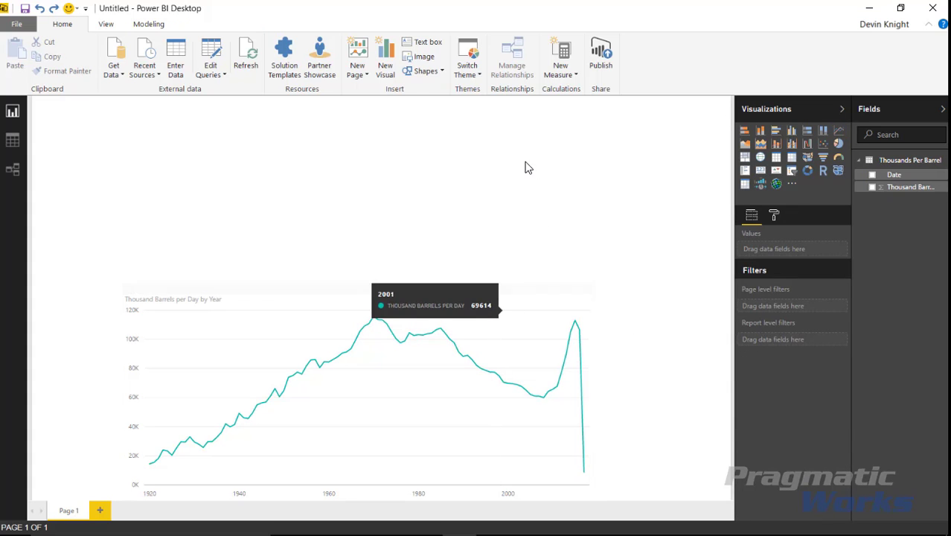
click(759, 184)
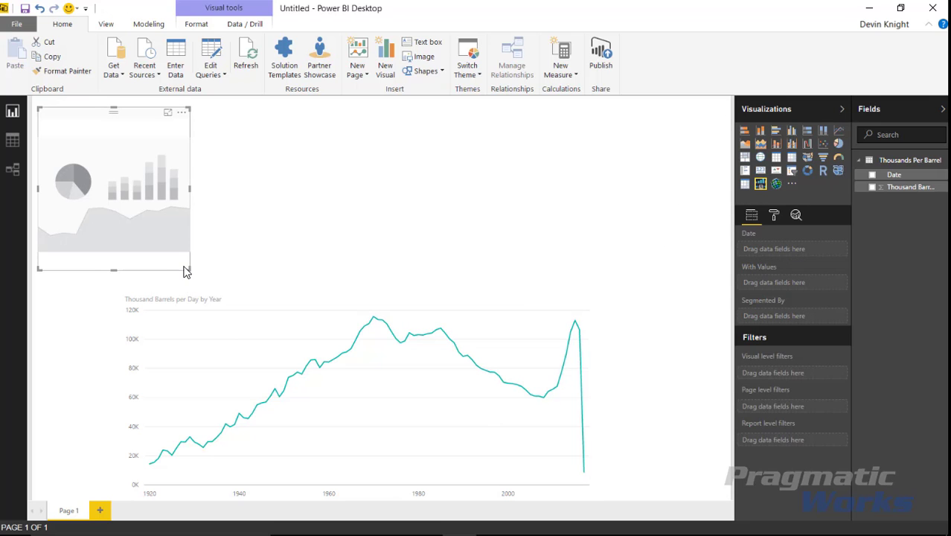
mouse_move(189, 270)
mouse_down()
mouse_move(610, 275)
mouse_move(705, 292)
mouse_up()
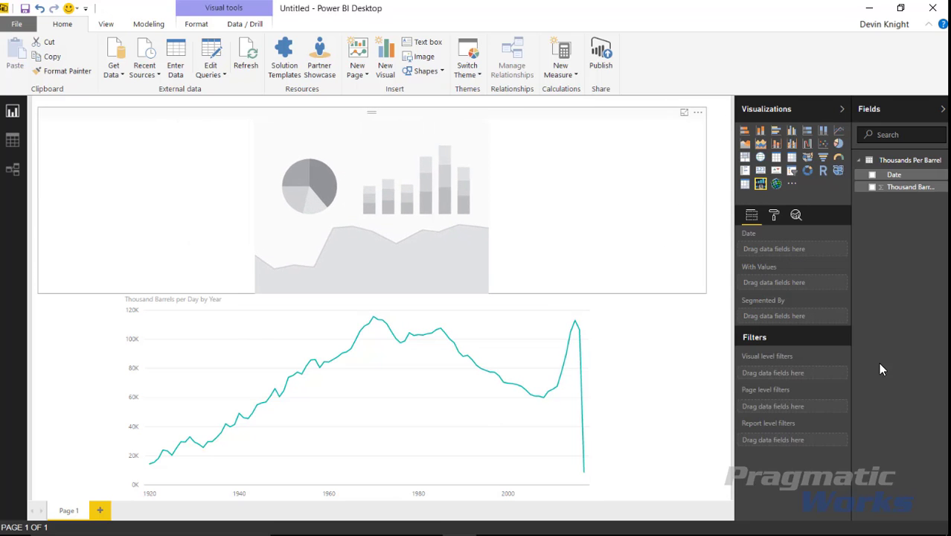
click(872, 175)
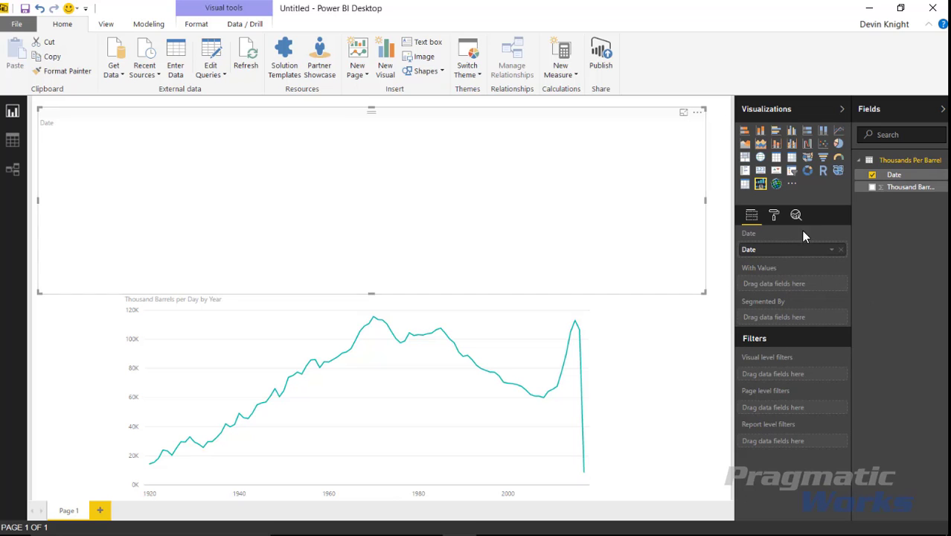
click(871, 188)
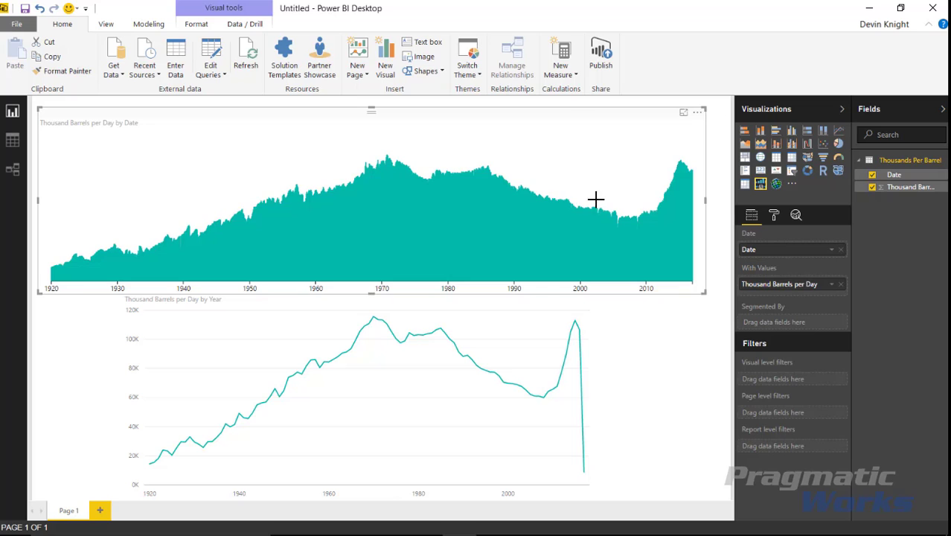
drag(444, 207, 705, 227)
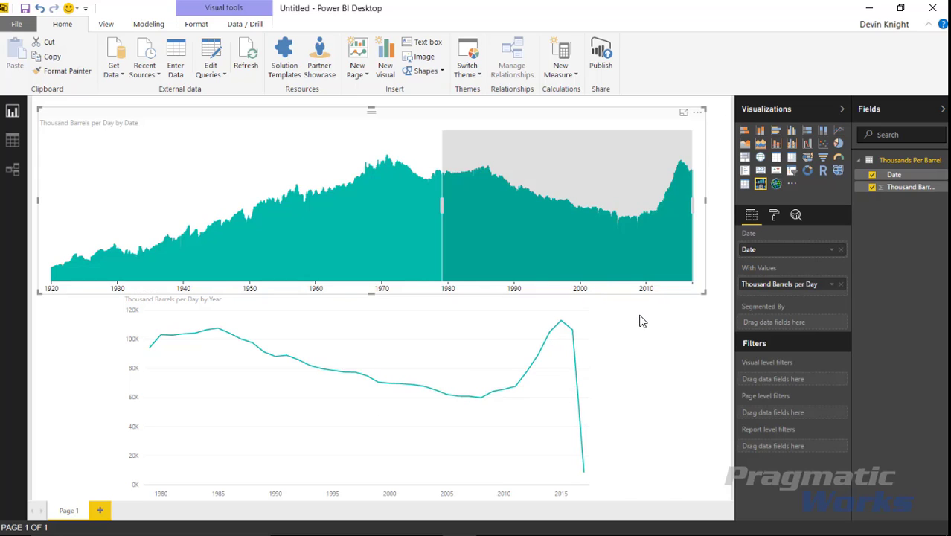
drag(599, 248, 453, 251)
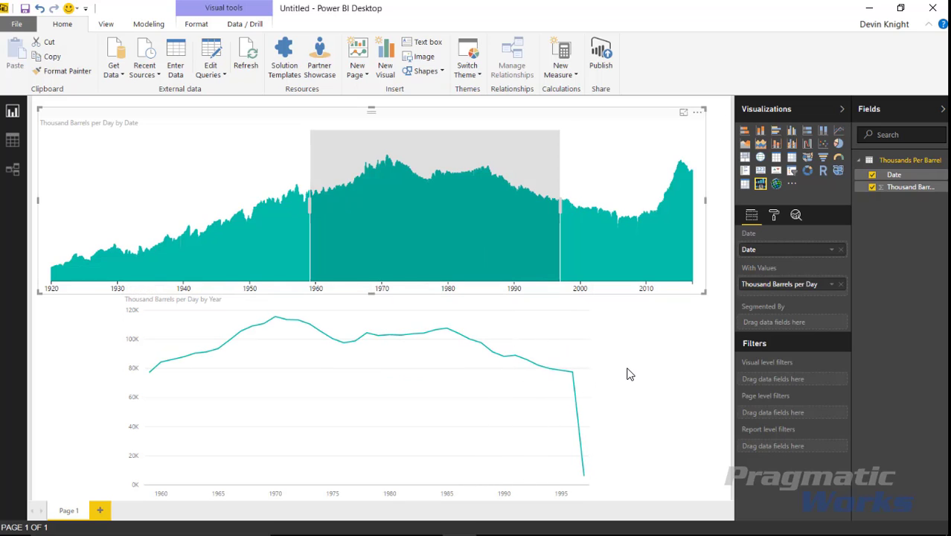
drag(455, 259, 342, 259)
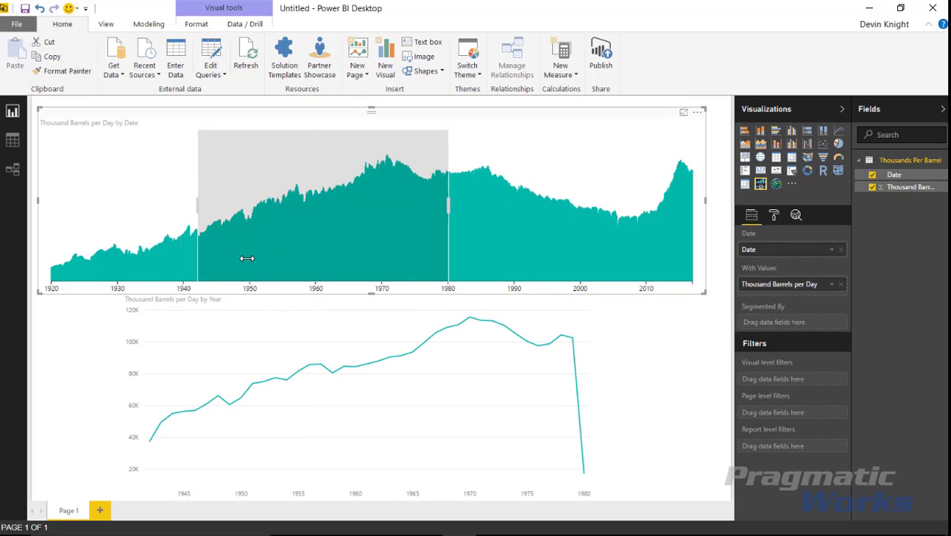
drag(198, 207, 339, 213)
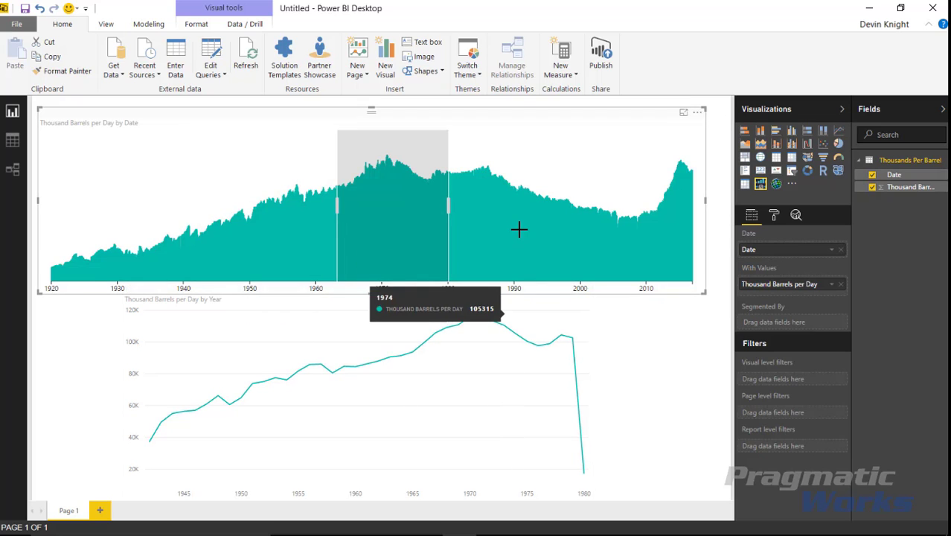
click(544, 157)
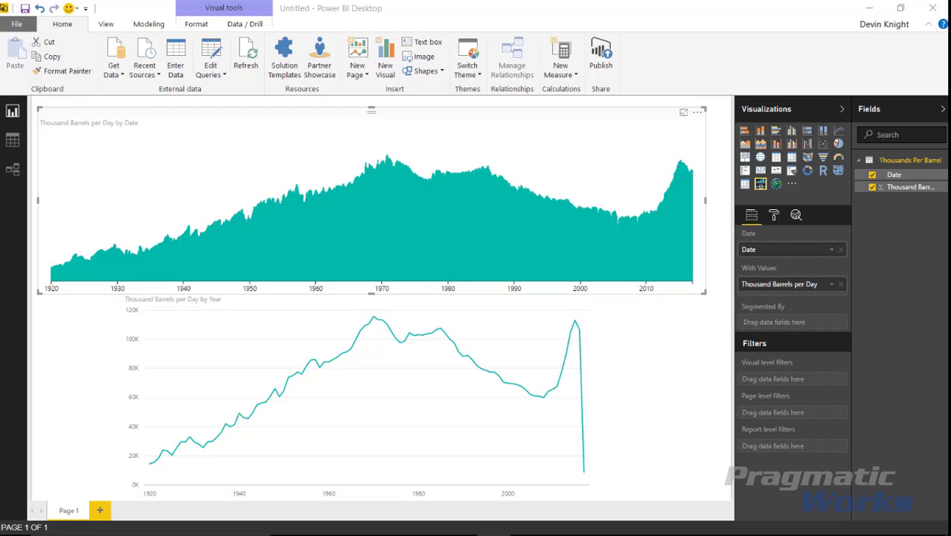
click(719, 173)
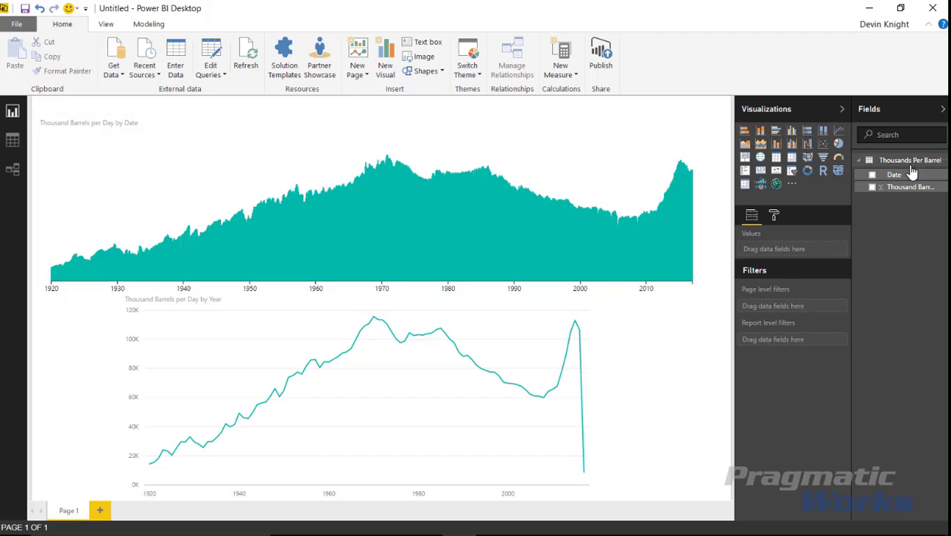
click(903, 162)
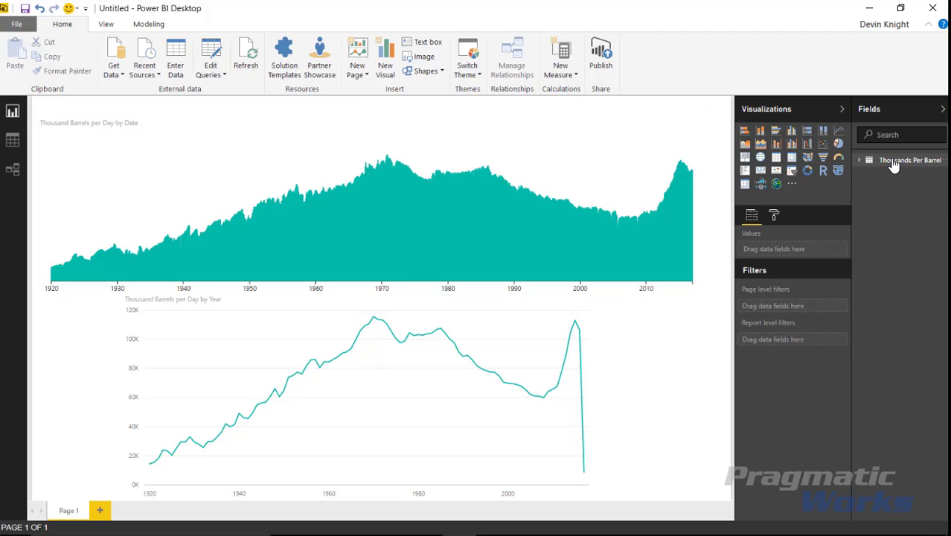
Create a Volume column with an IF formula: High above 6000, Medium above 2000, else Low
right_click(894, 160)
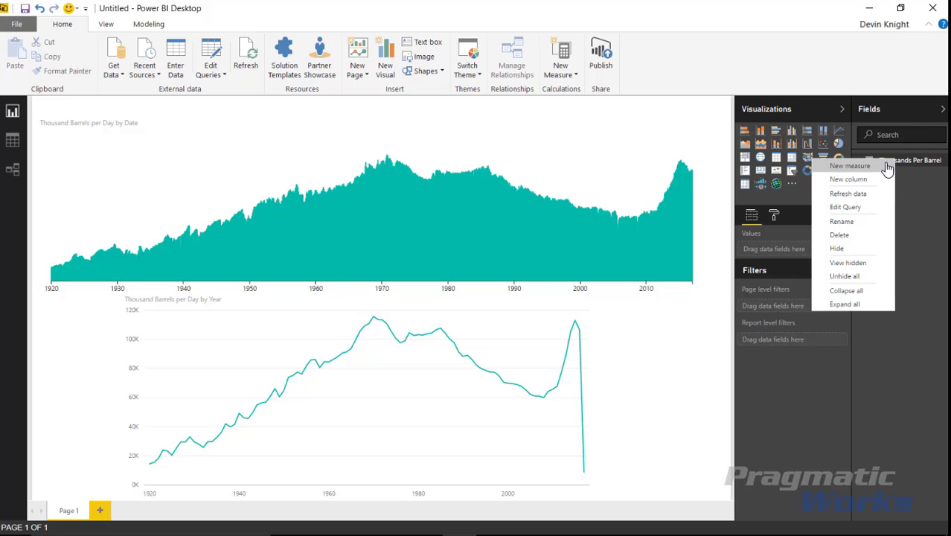
click(869, 180)
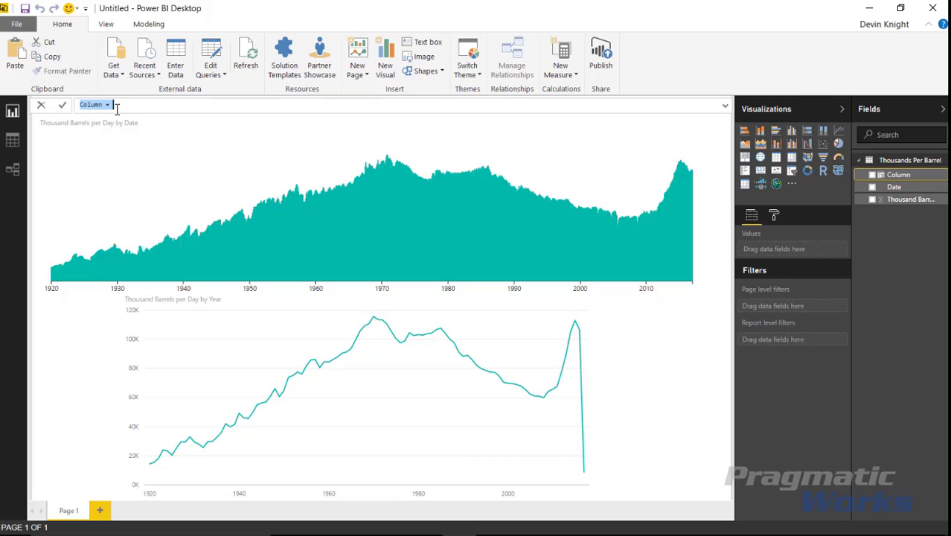
text(Volume = IF([Thousand Barrels per Day]>6000, "High",IF([Thousand Barrels per Day]>2000, "Medium", IF([Thousand Barrels per Day] >=0, "Low", "N/A"))))
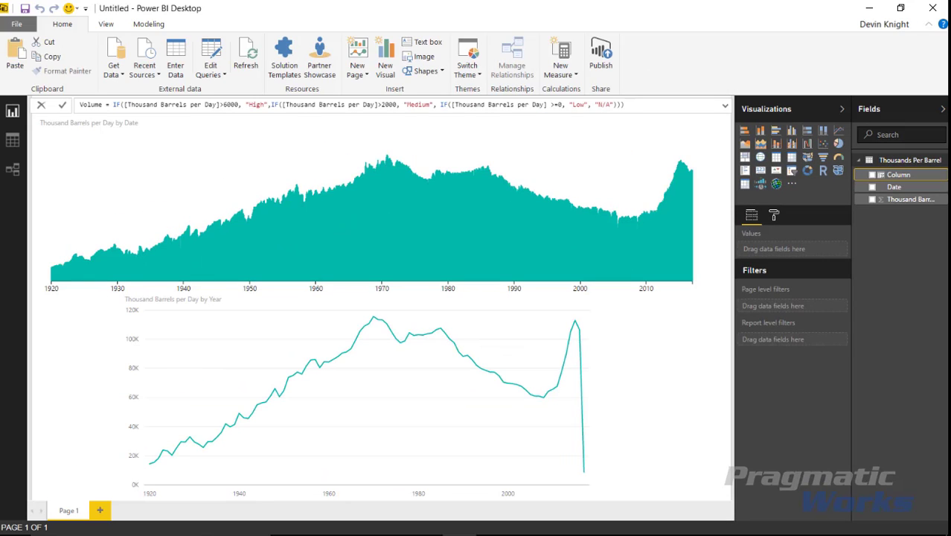
key(Return)
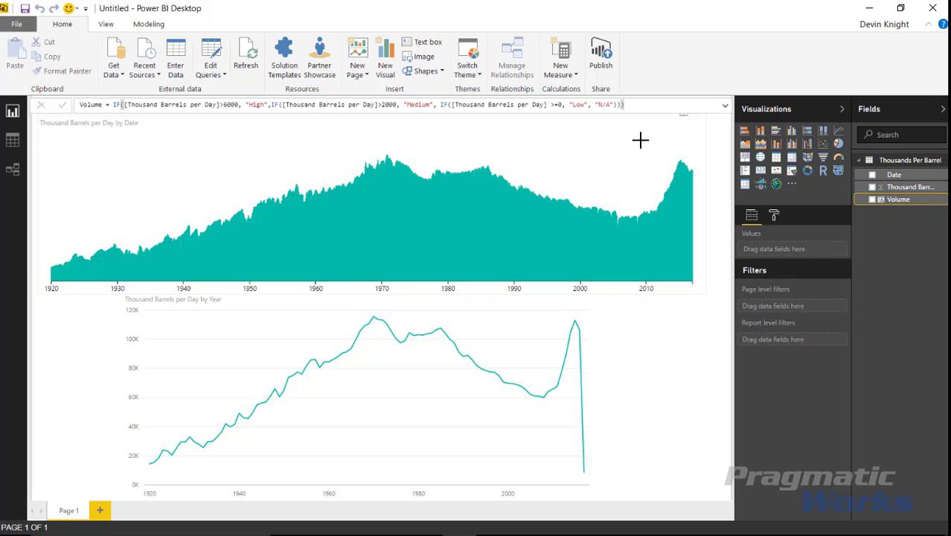
Segment the time brush by Volume, test-brush 1920–1952 on the line chart, then clear the selection
click(677, 122)
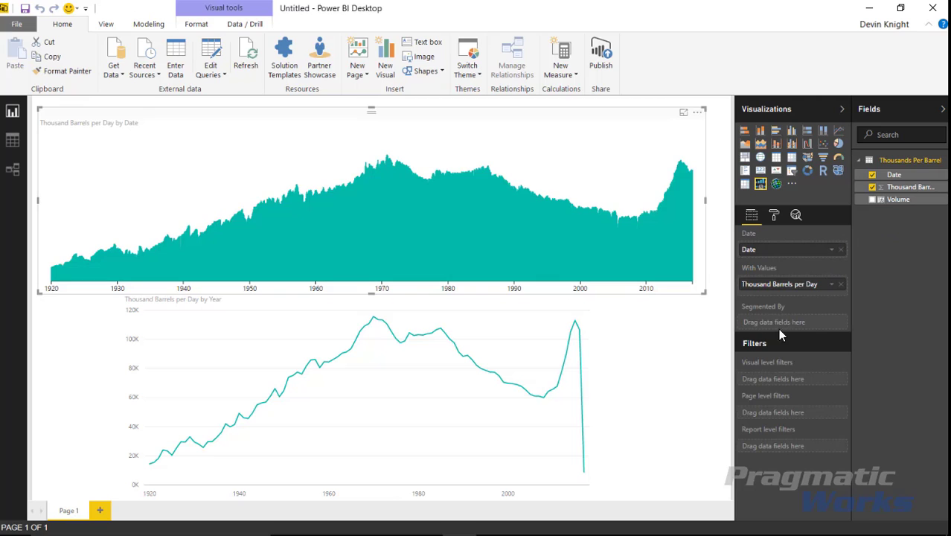
mouse_move(898, 200)
drag(903, 200, 821, 327)
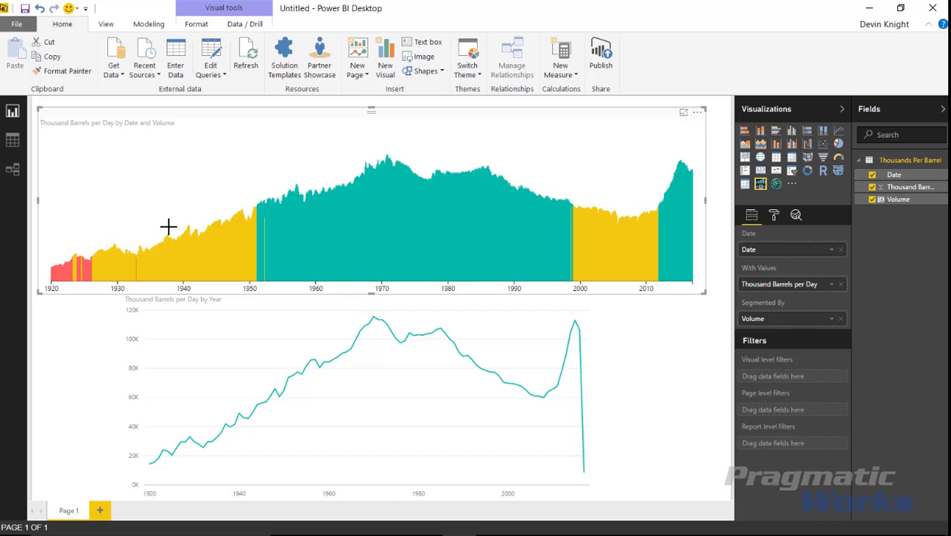
drag(171, 224, 41, 264)
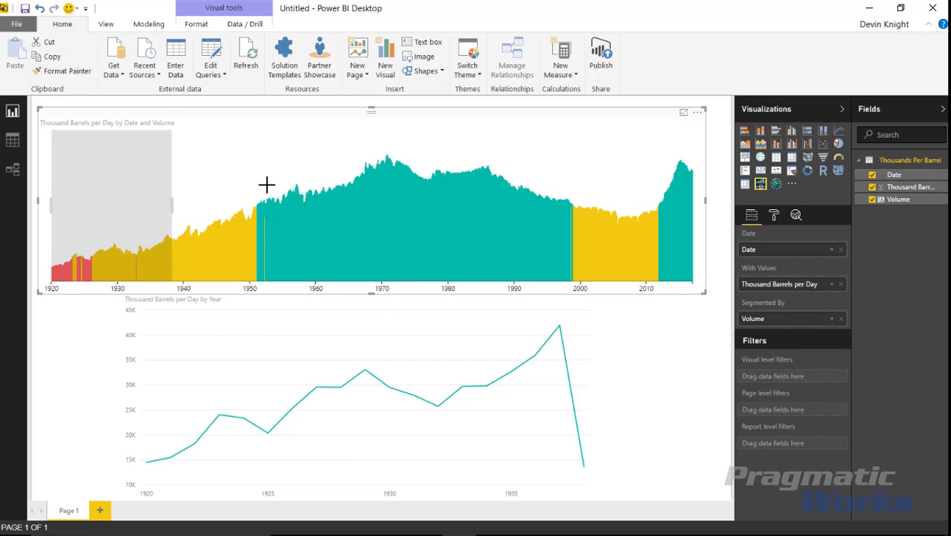
drag(260, 219, 6, 220)
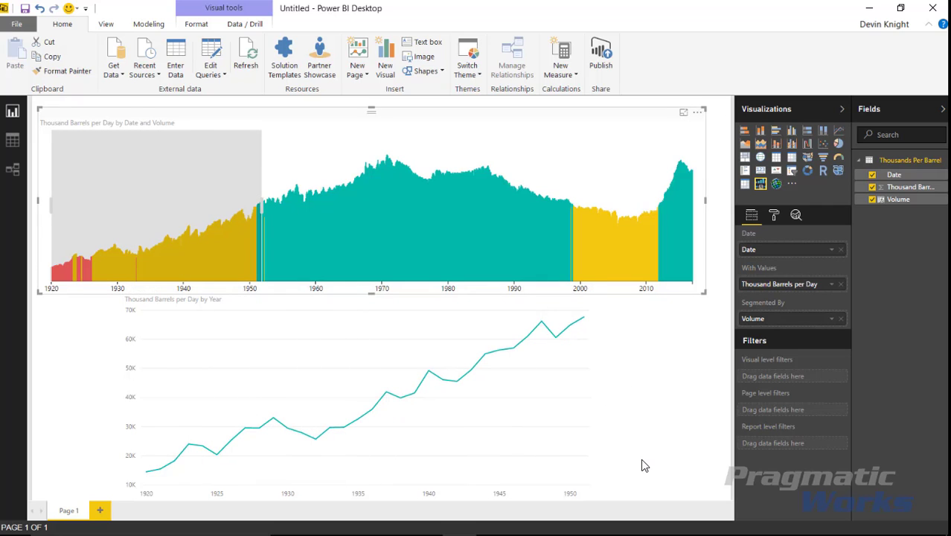
click(285, 143)
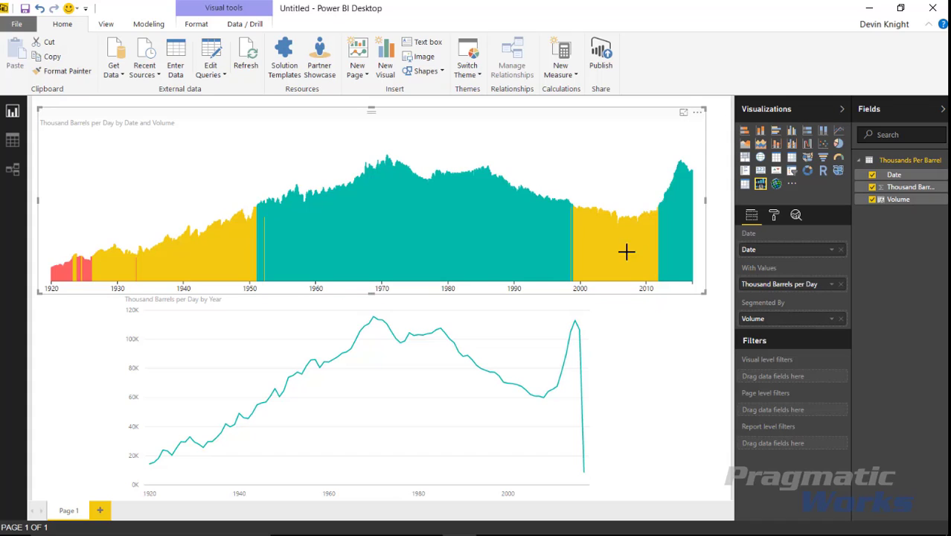
Brush 1990 through the end to filter the line chart, then expand the brush's Data Point formatting
drag(515, 203, 883, 239)
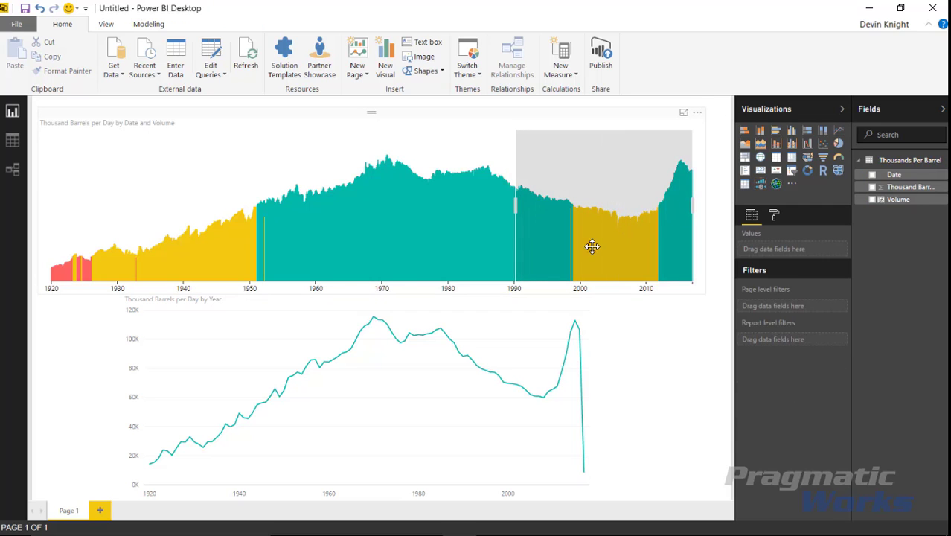
click(514, 211)
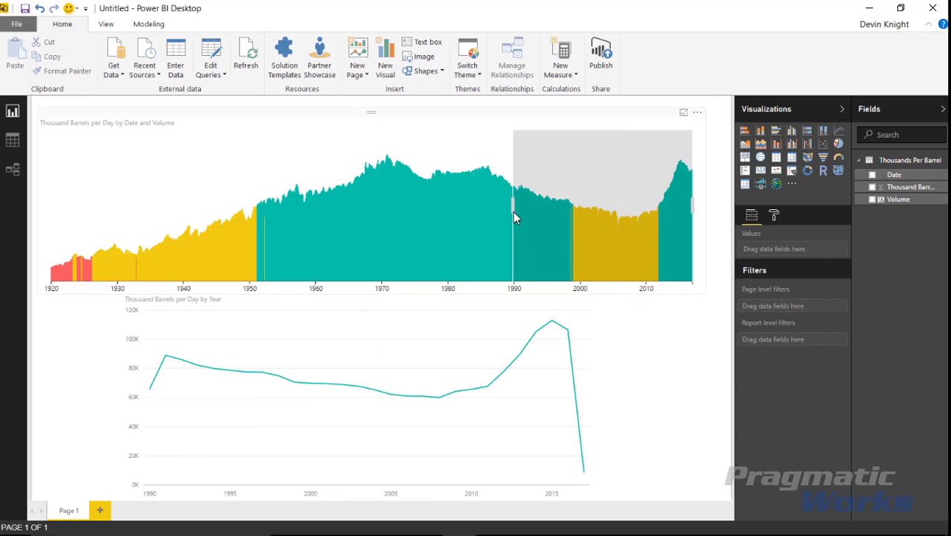
click(773, 221)
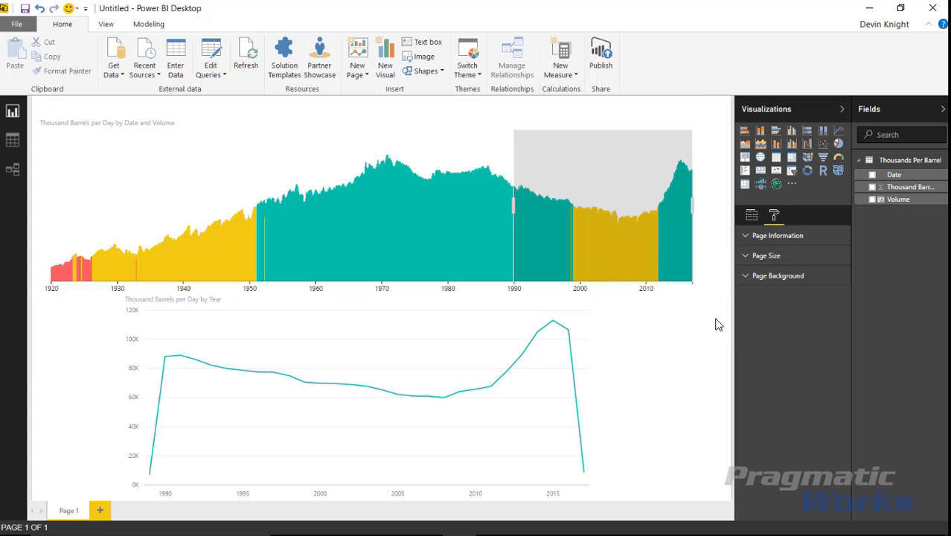
mouse_move(372, 201)
click(729, 149)
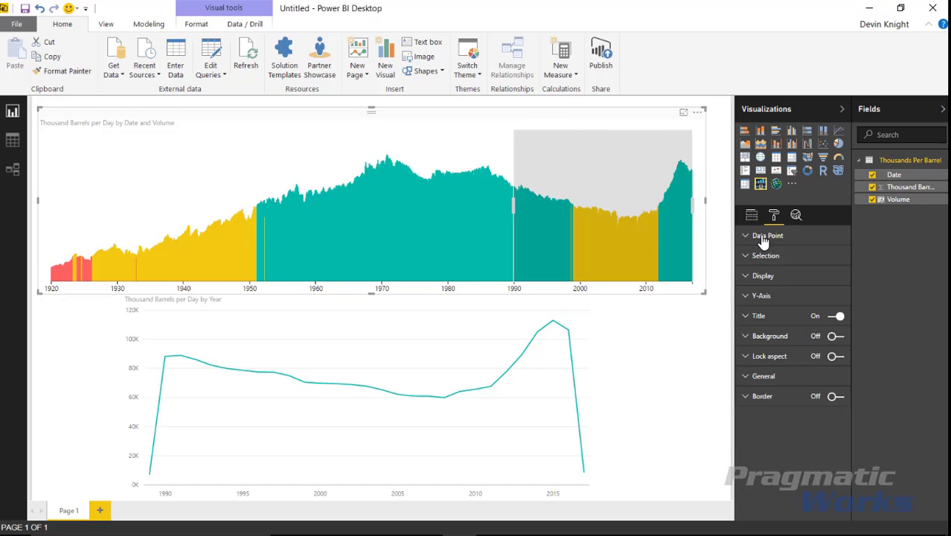
click(763, 235)
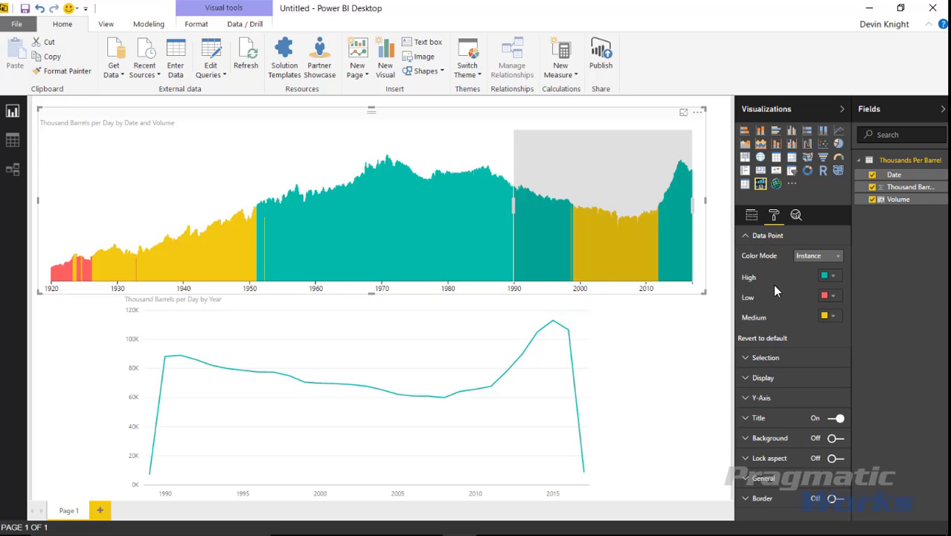
Set custom Data Point colours: bright green for High and yellow-green for Medium
click(831, 280)
click(774, 375)
click(822, 301)
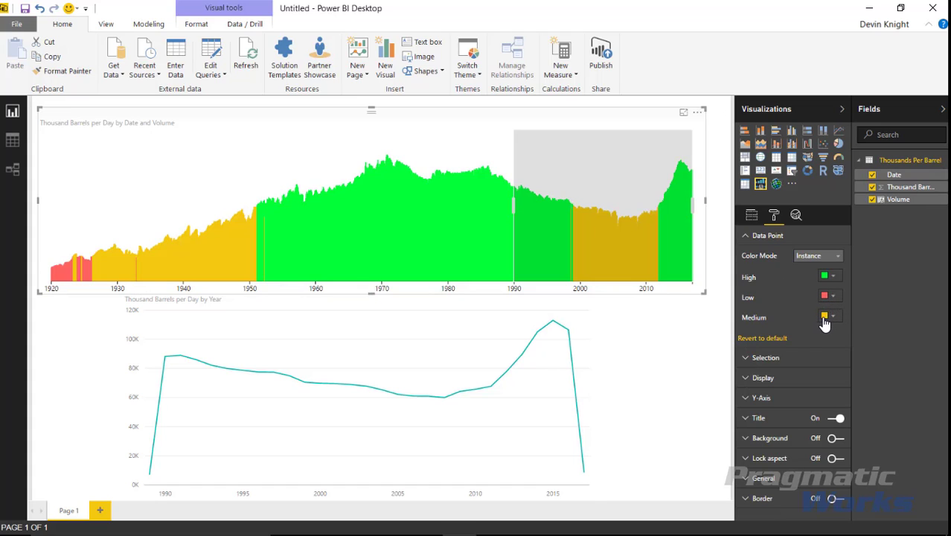
click(826, 315)
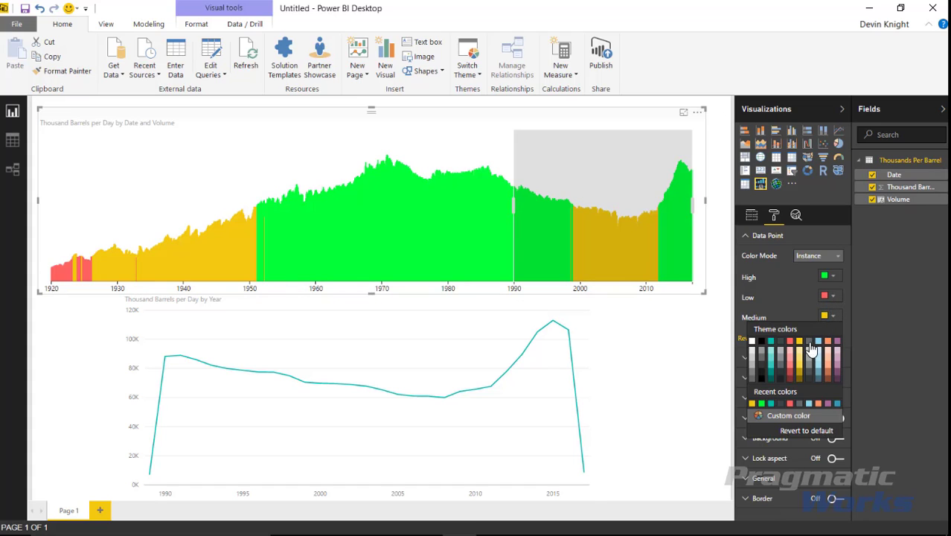
click(770, 426)
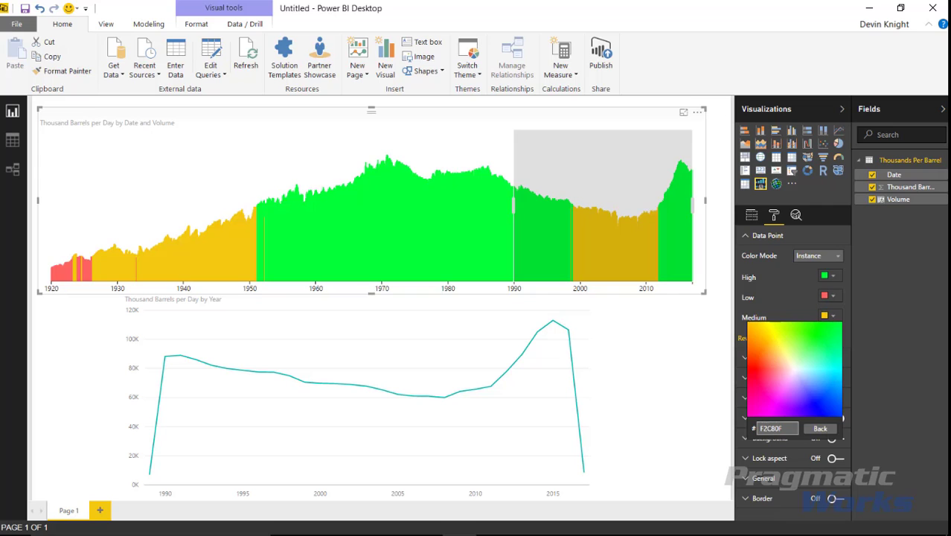
click(789, 363)
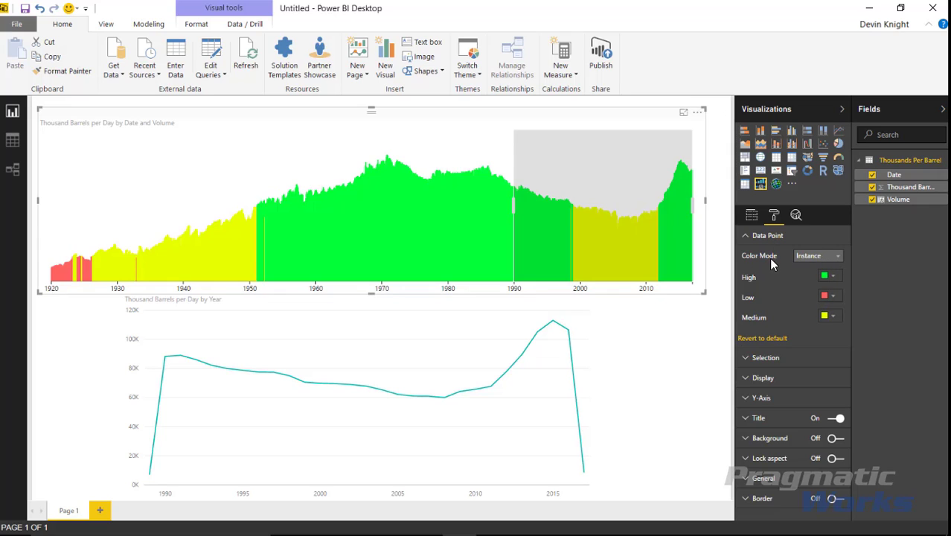
Try another Color Mode, then return it to Instance colouring
click(804, 260)
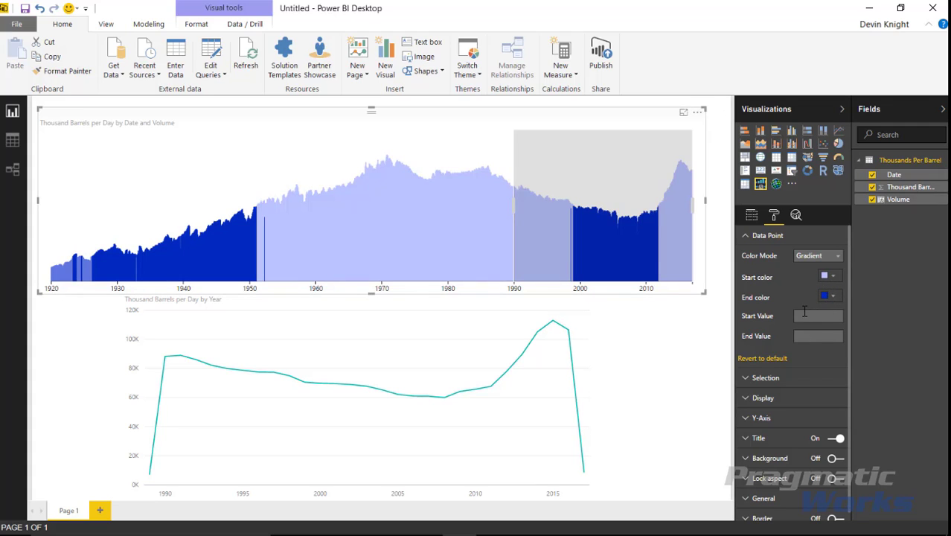
click(812, 263)
click(810, 282)
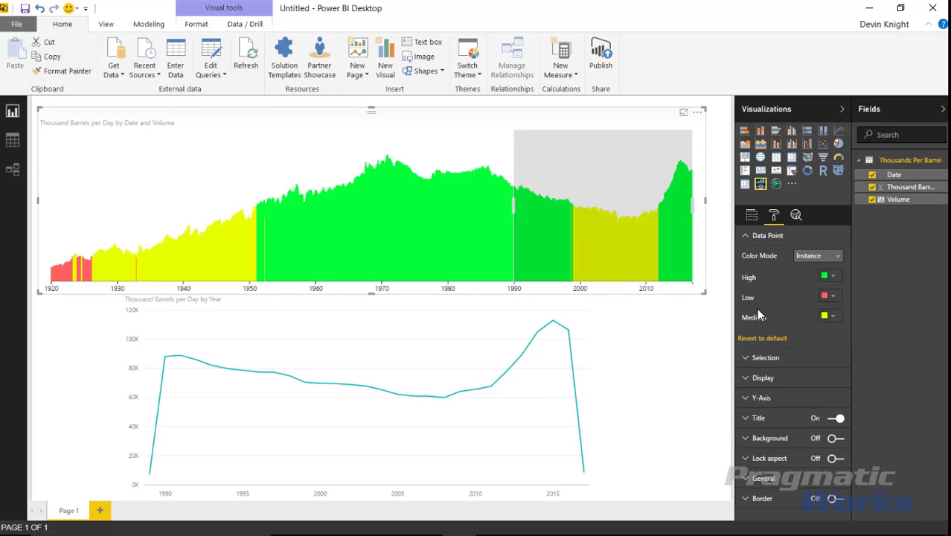
click(747, 236)
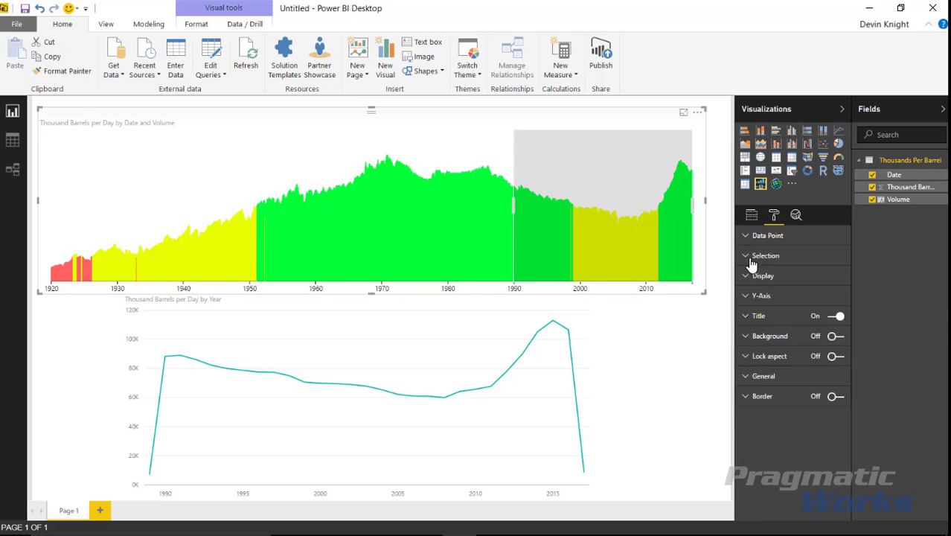
click(753, 255)
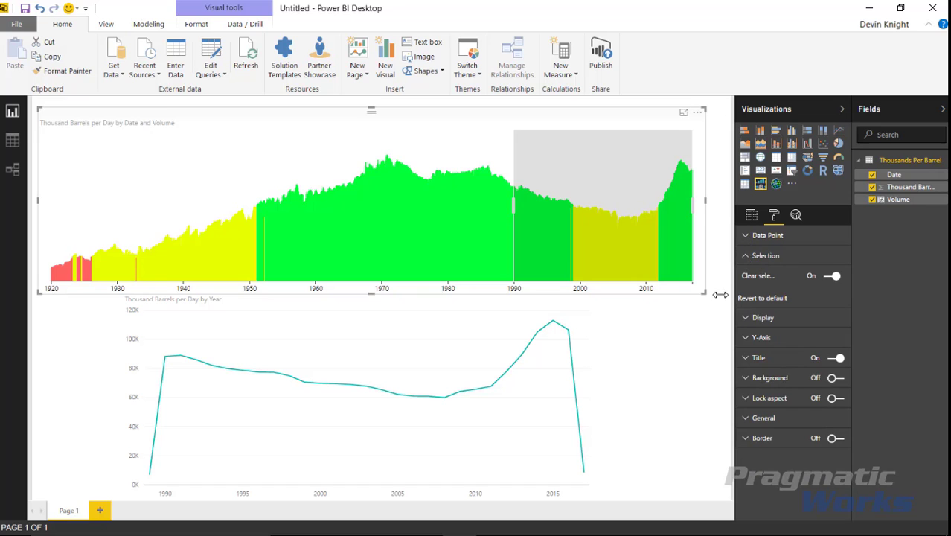
mouse_move(737, 298)
mouse_down()
mouse_move(585, 322)
mouse_move(730, 315)
mouse_up()
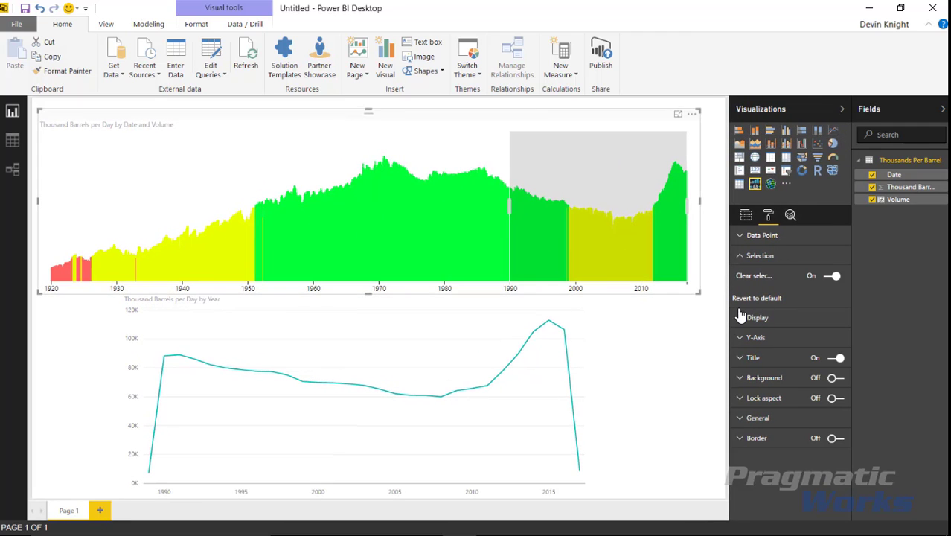
mouse_move(729, 316)
mouse_down()
mouse_move(739, 316)
mouse_move(722, 318)
mouse_up()
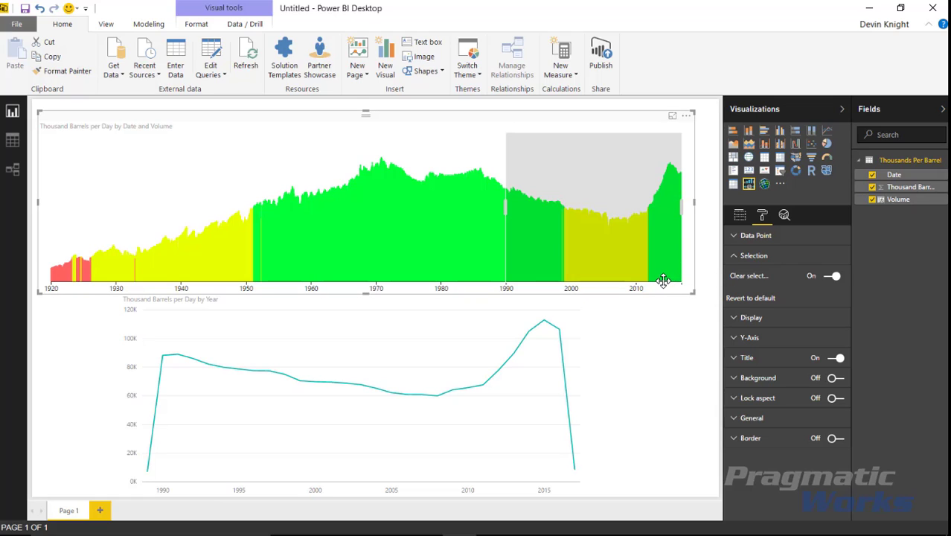
Raise the time brush chart's bar width from 2 to 15 under Display
click(734, 256)
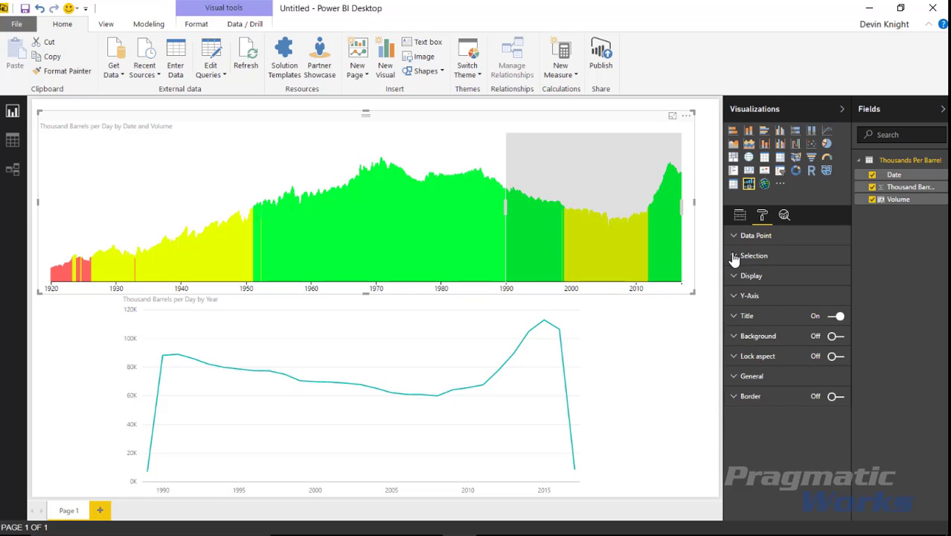
click(735, 277)
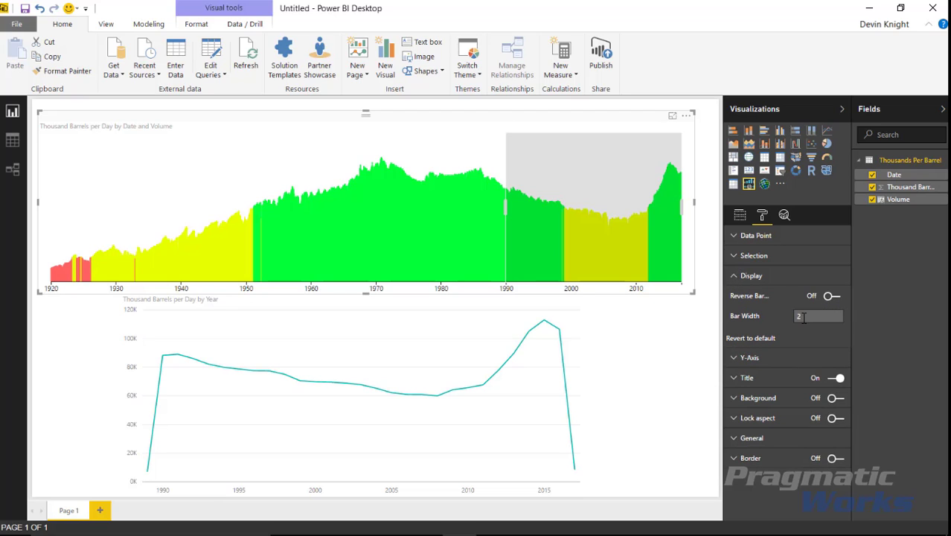
drag(807, 316, 779, 314)
mouse_move(500, 314)
text(15)
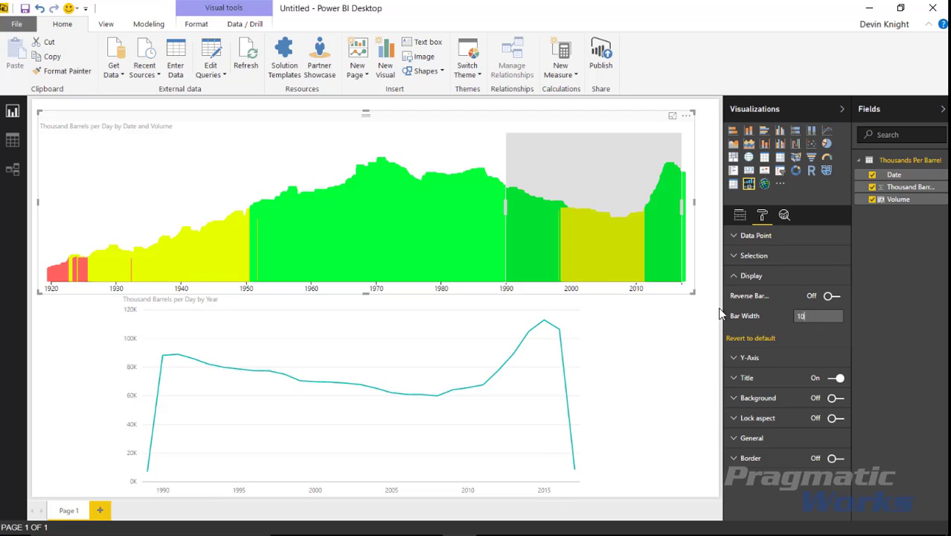
click(734, 276)
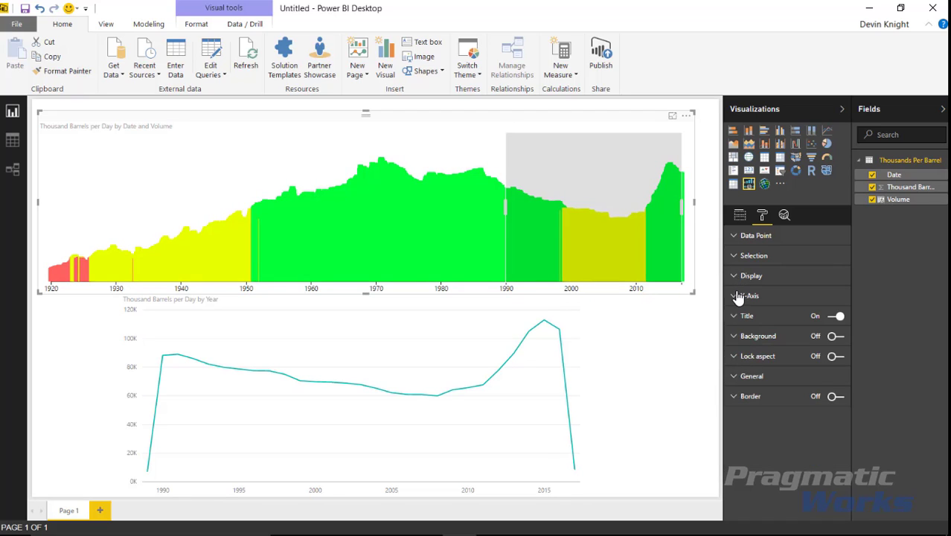
click(736, 297)
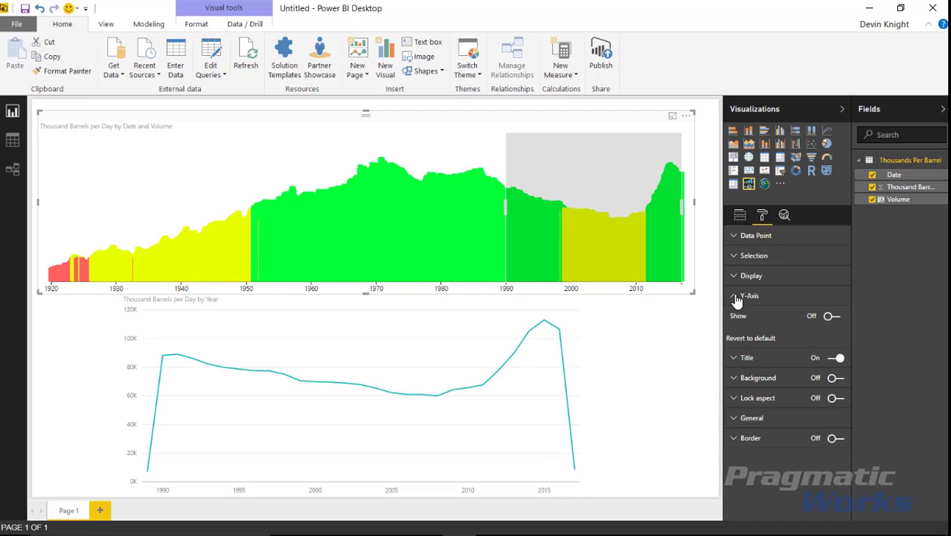
click(833, 318)
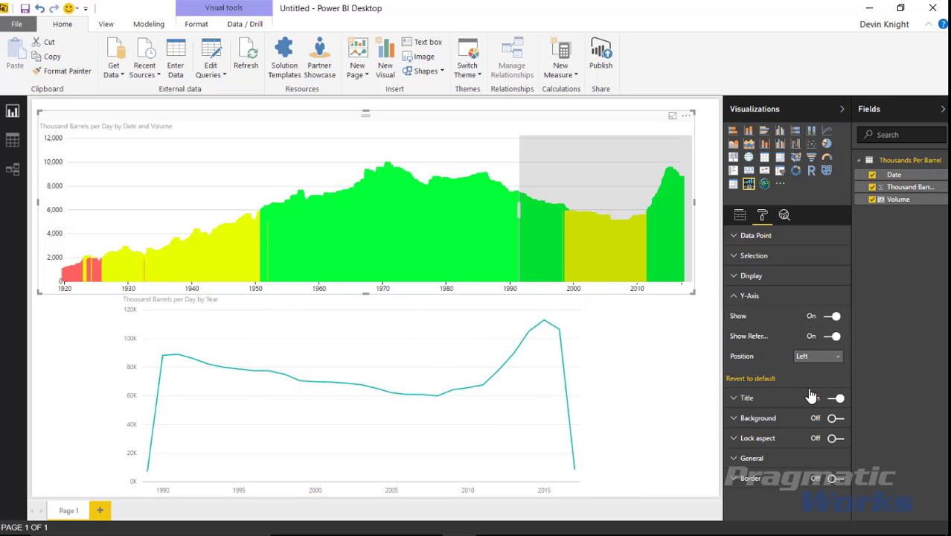
click(816, 357)
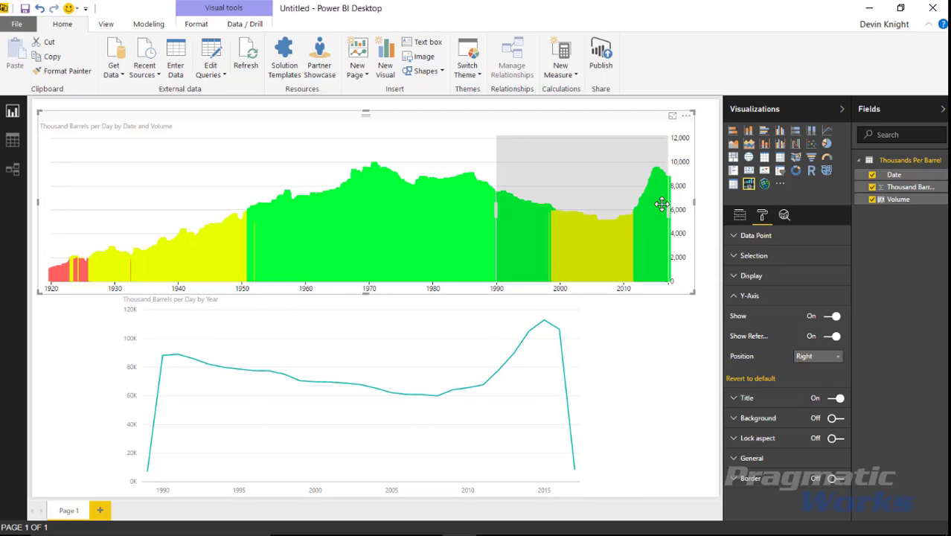
click(834, 357)
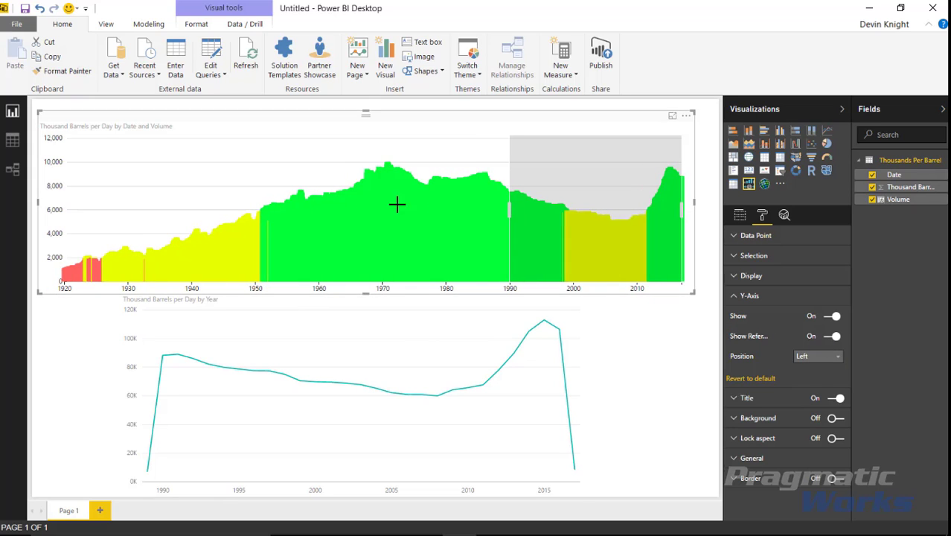
click(827, 337)
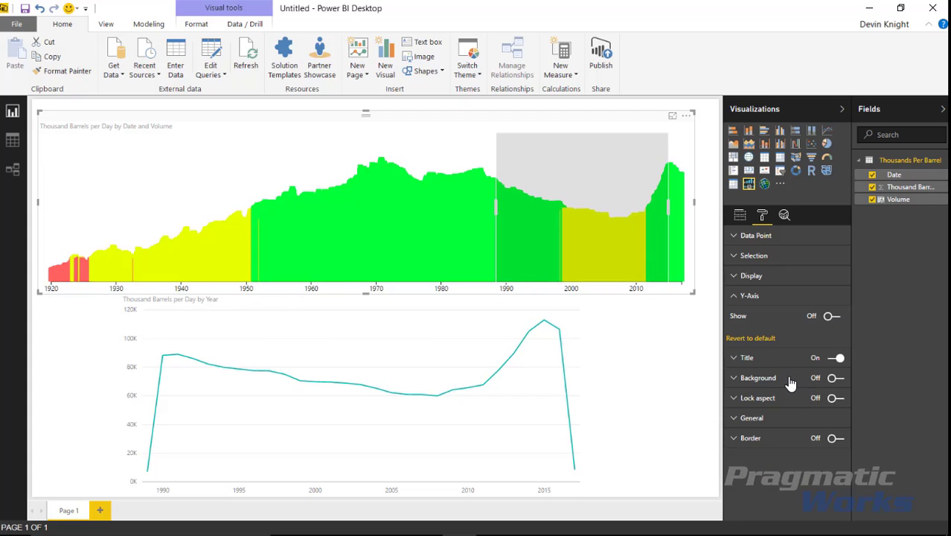
click(730, 296)
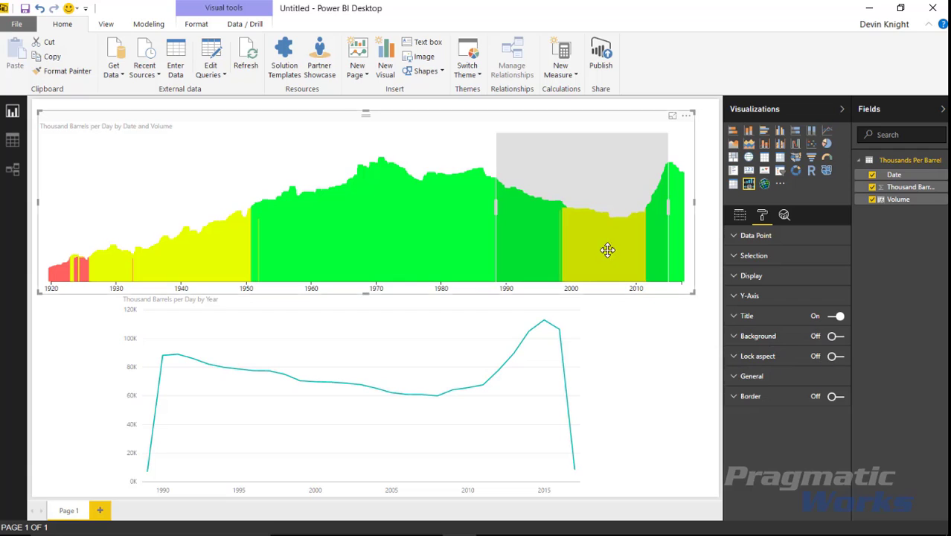
Lock the time brush visual's aspect ratio and enlarge it across the page top
click(837, 358)
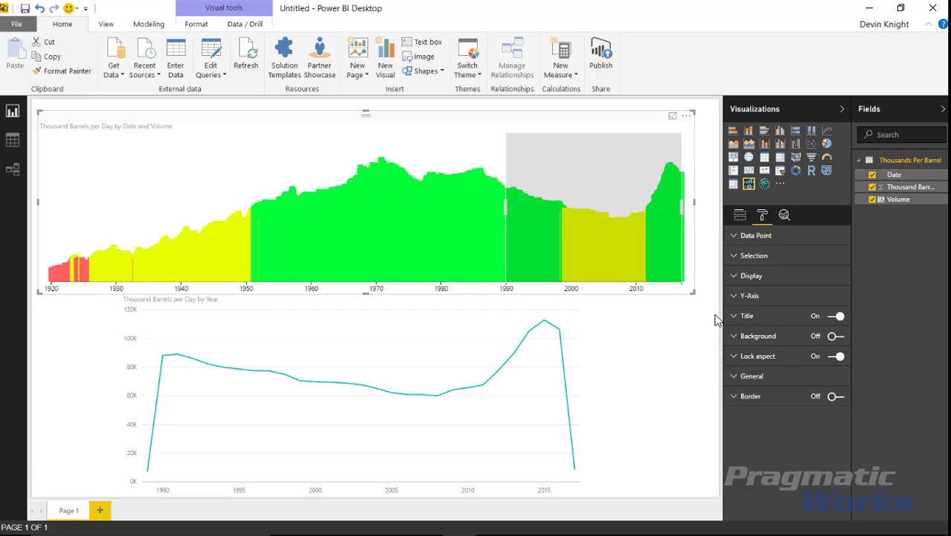
mouse_move(692, 294)
mouse_down()
mouse_move(565, 208)
mouse_move(695, 269)
mouse_up()
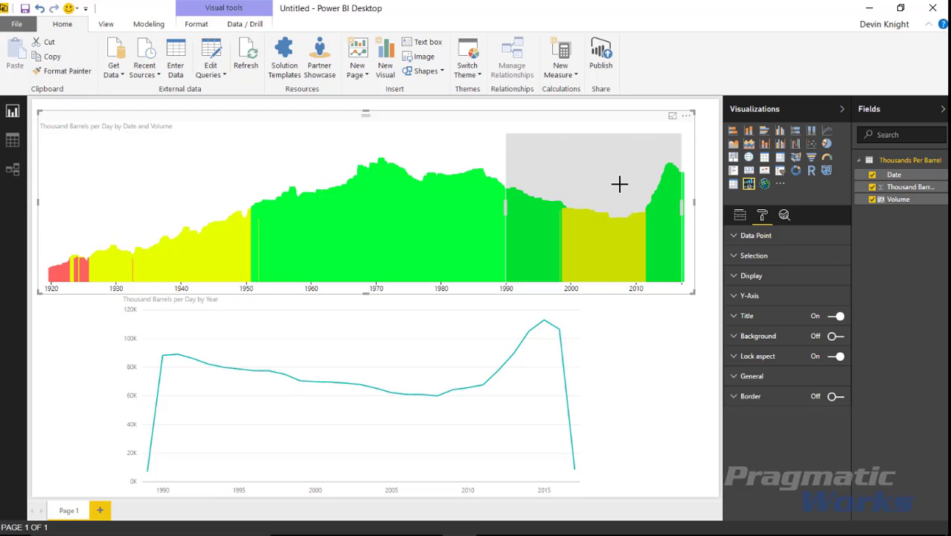
Slide the brushed range through 1985–2007 and 1963–1985, settling near 1971–1994
drag(470, 149, 618, 183)
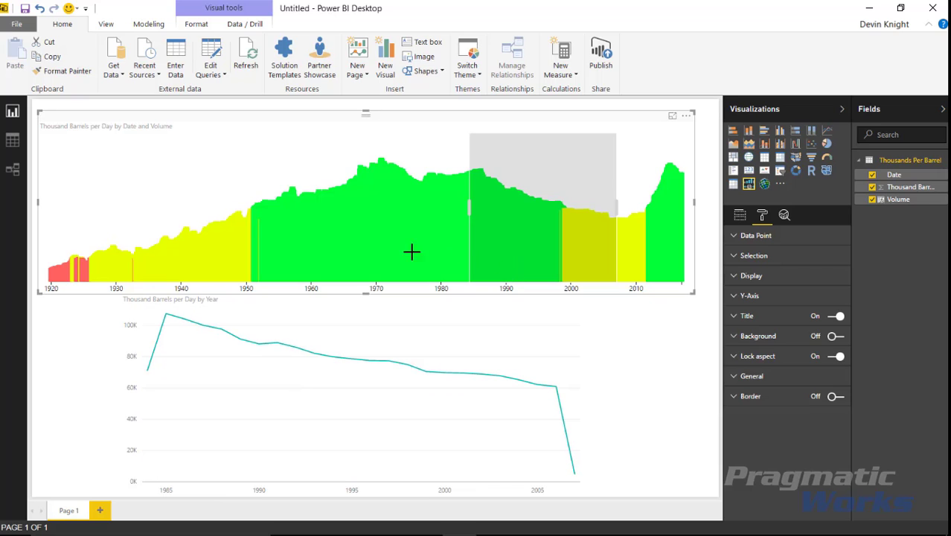
drag(525, 247, 383, 237)
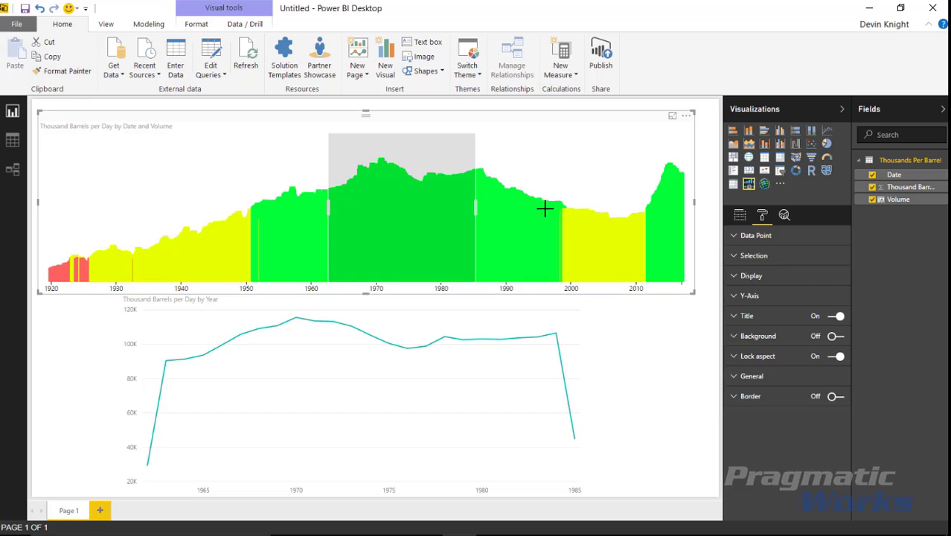
drag(440, 189, 494, 205)
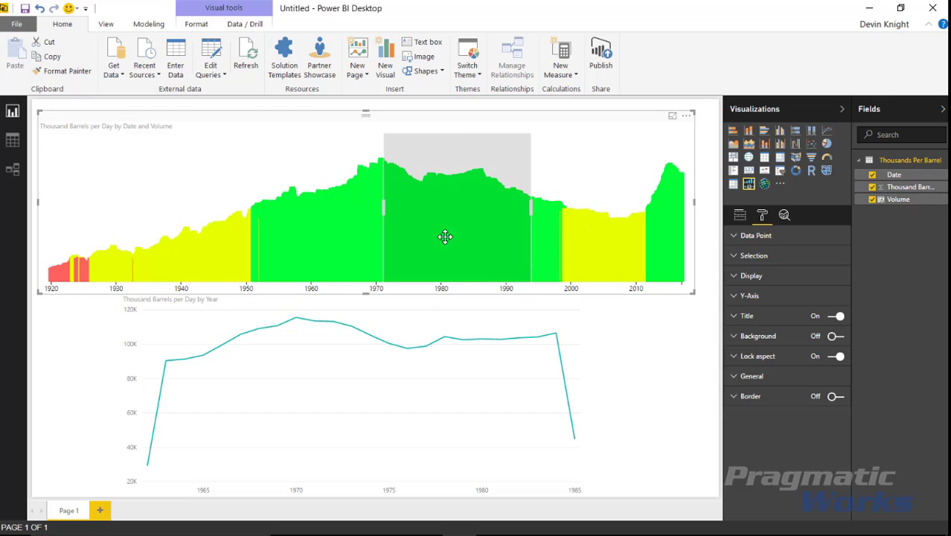